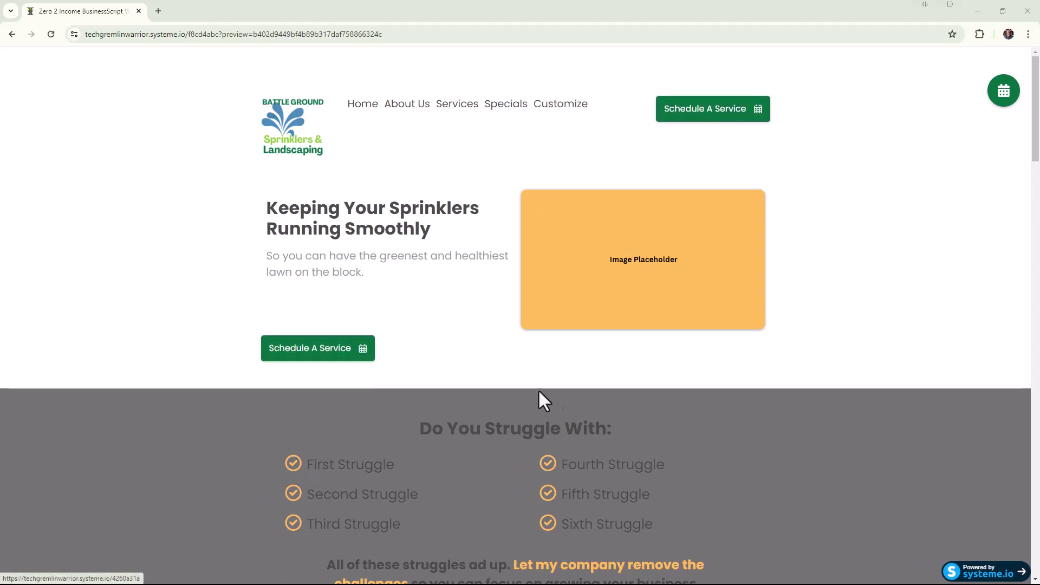
# Step: Scroll the page preview and test the floating calendar button's link
pyautogui.scroll(-3, 341, 492)
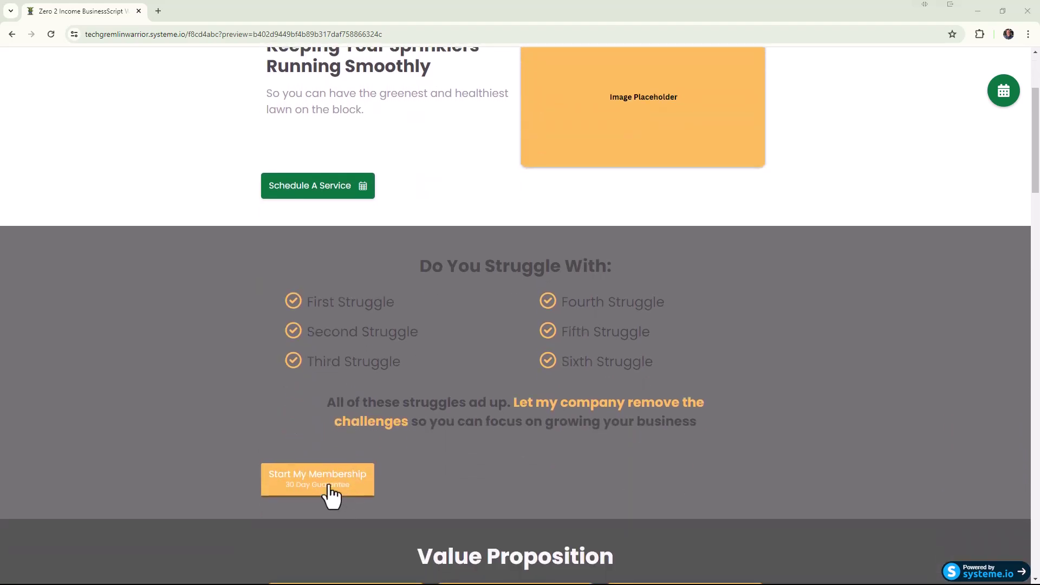
pyautogui.scroll(3, 361, 382)
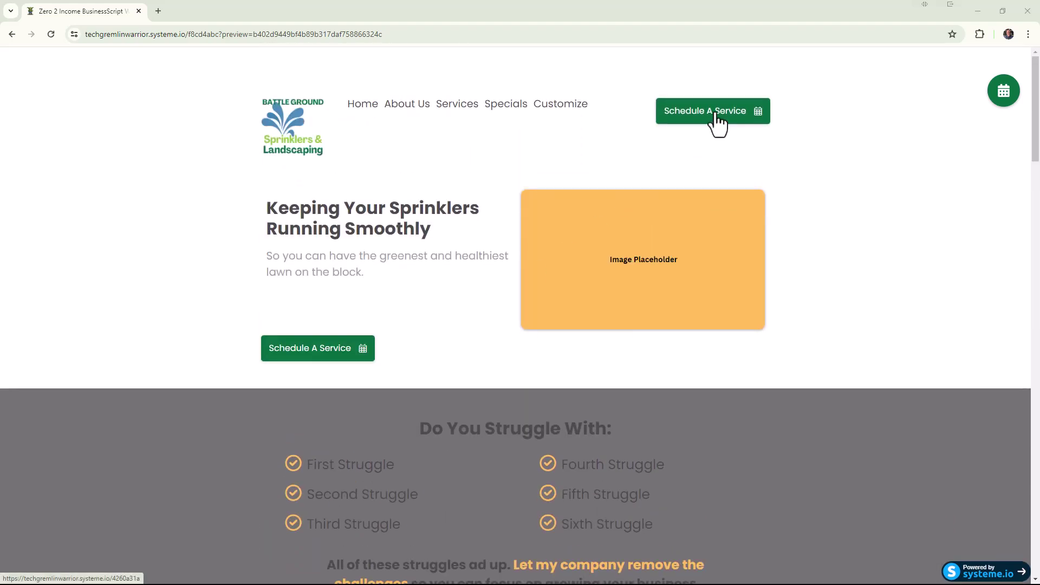
pyautogui.scroll(-4, 340, 364)
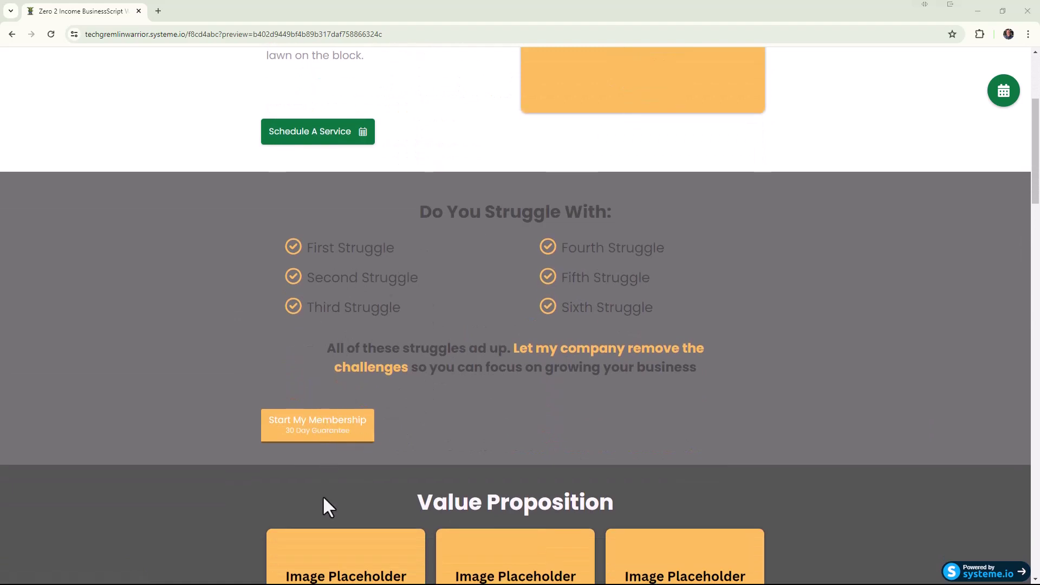
pyautogui.scroll(-5, 315, 437)
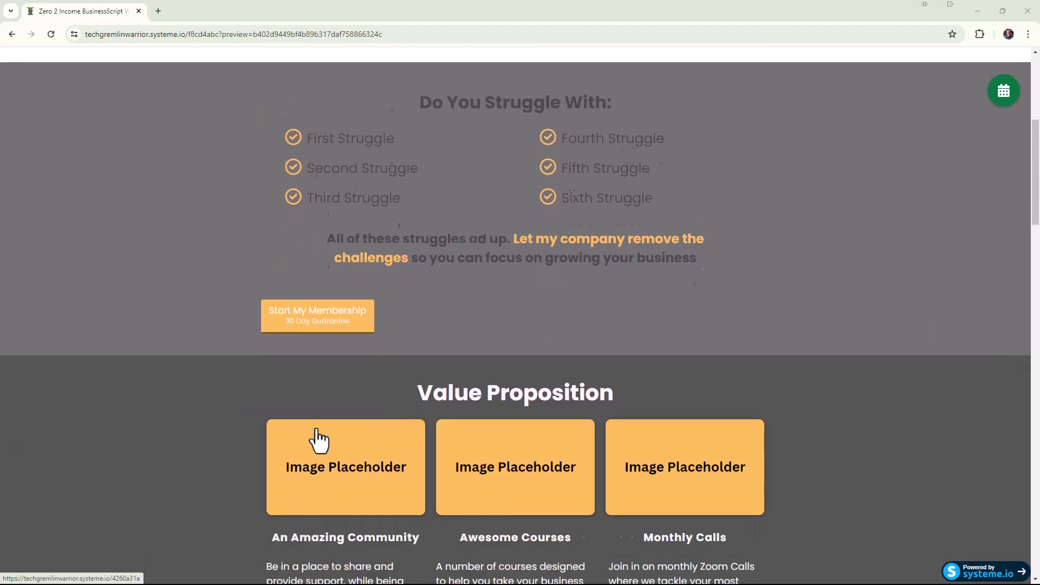
pyautogui.scroll(-3, 314, 547)
pyautogui.scroll(9, 357, 515)
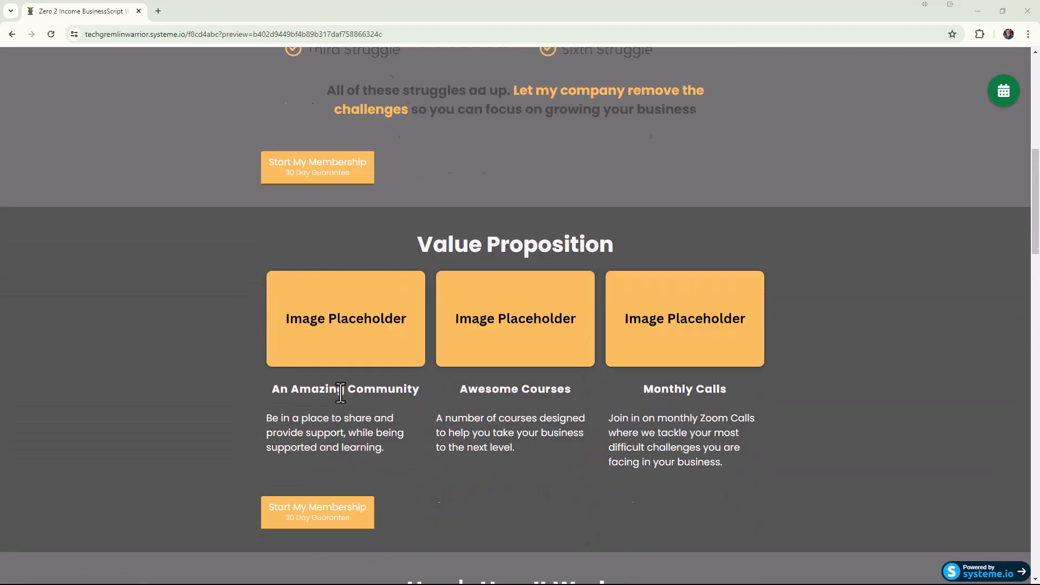
pyautogui.scroll(3, 250, 471)
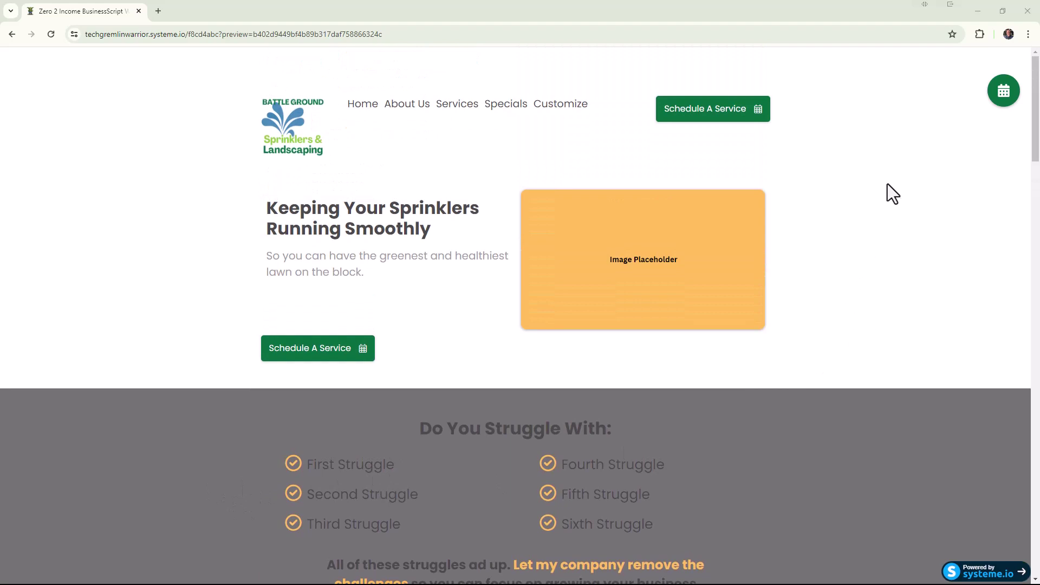
pyautogui.click(1008, 99)
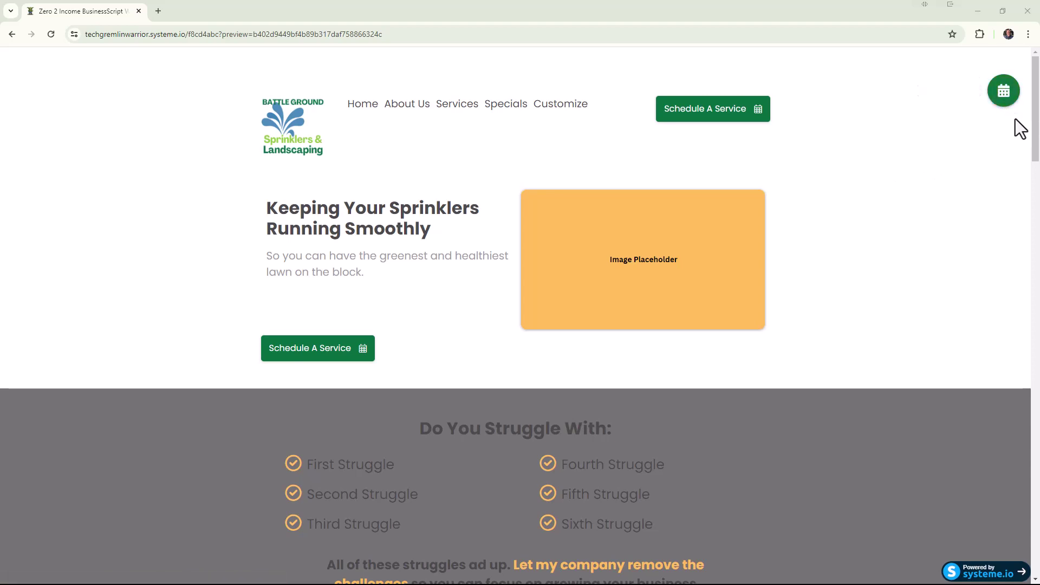
# Step: Scroll through the preview again, then switch to the systeme.io Editor window
pyautogui.scroll(-4, 1020, 129)
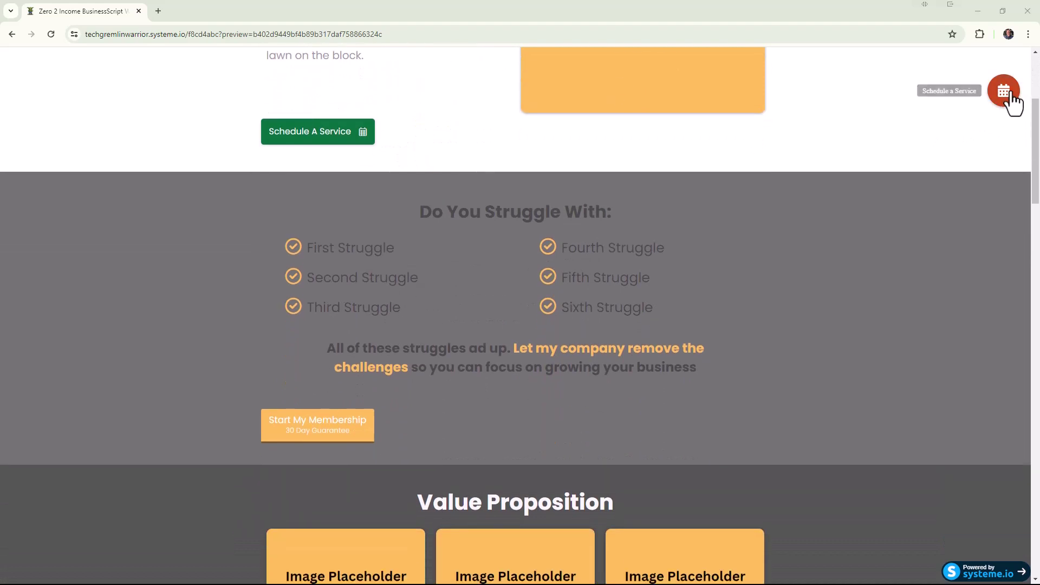
pyautogui.scroll(-3, 1006, 139)
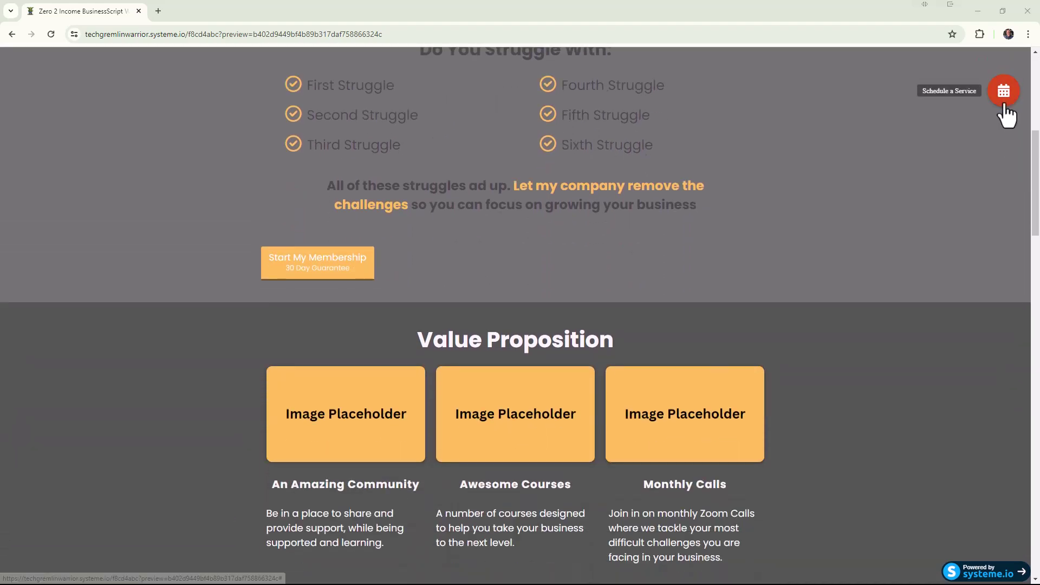
pyautogui.scroll(-5, 997, 135)
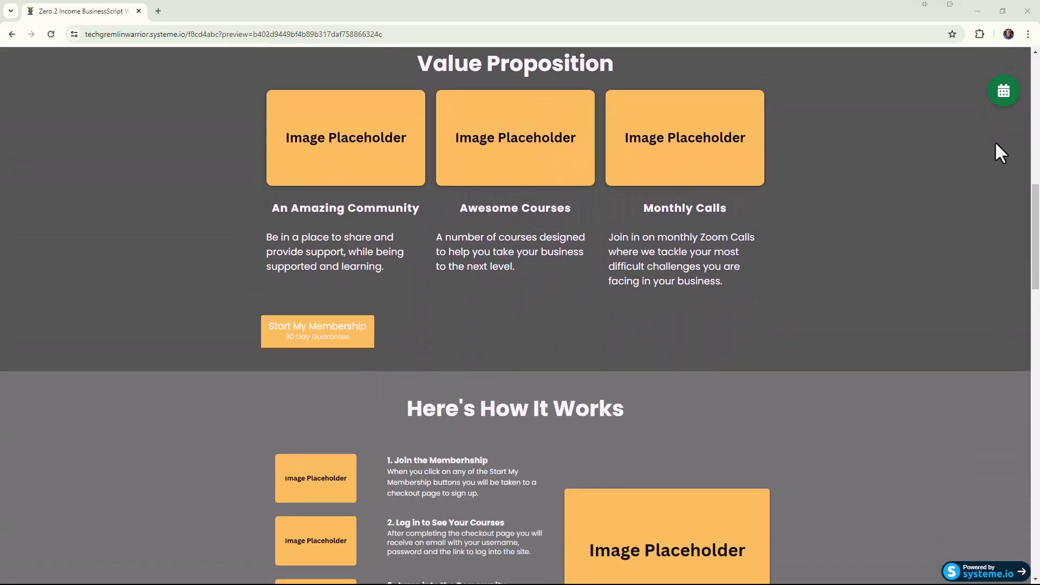
pyautogui.scroll(15, 942, 168)
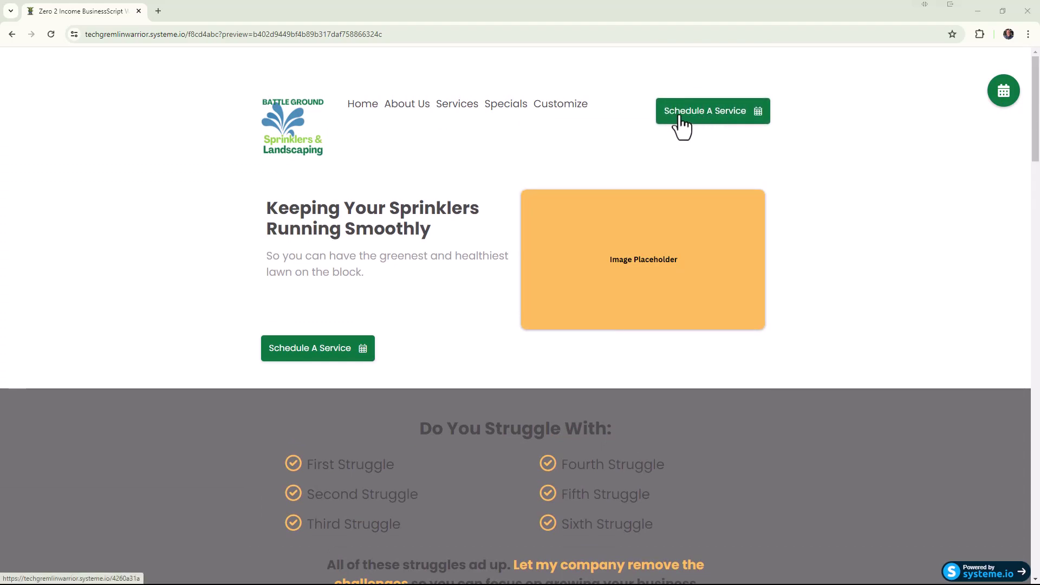
pyautogui.scroll(-1, 964, 125)
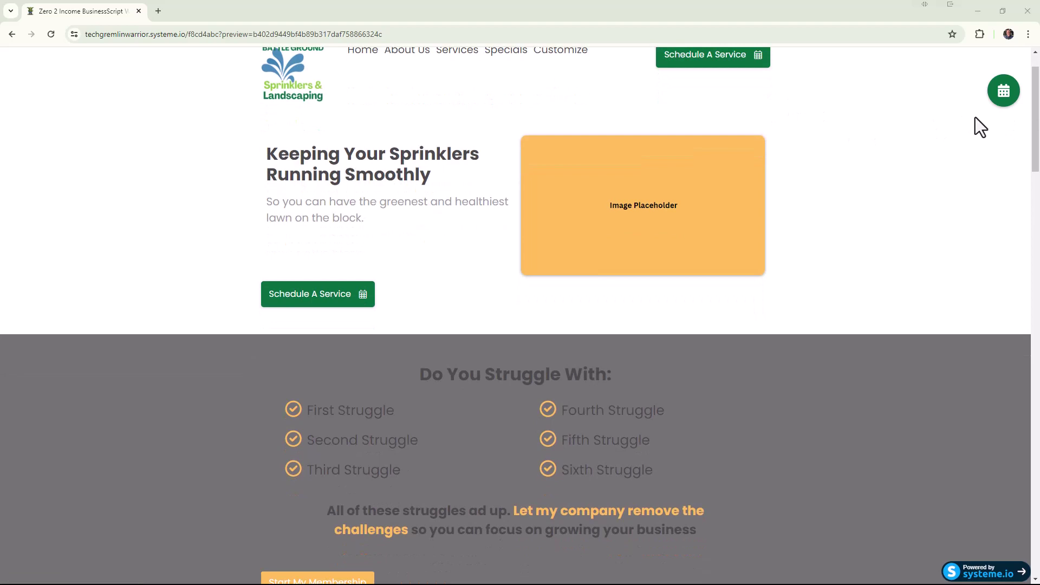
pyautogui.scroll(1, 607, 146)
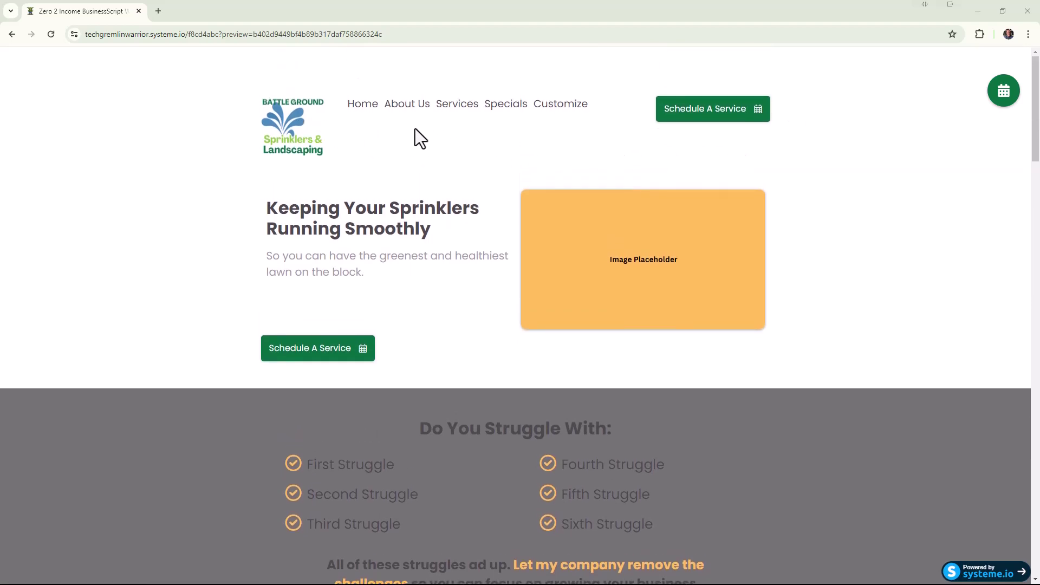
pyautogui.scroll(-1, 460, 138)
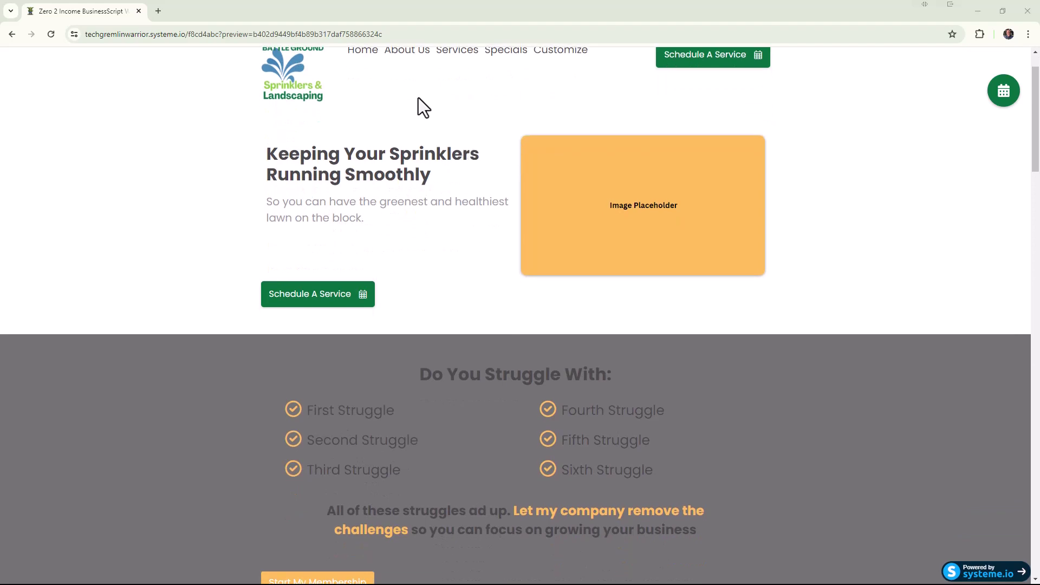
pyautogui.scroll(1, 420, 138)
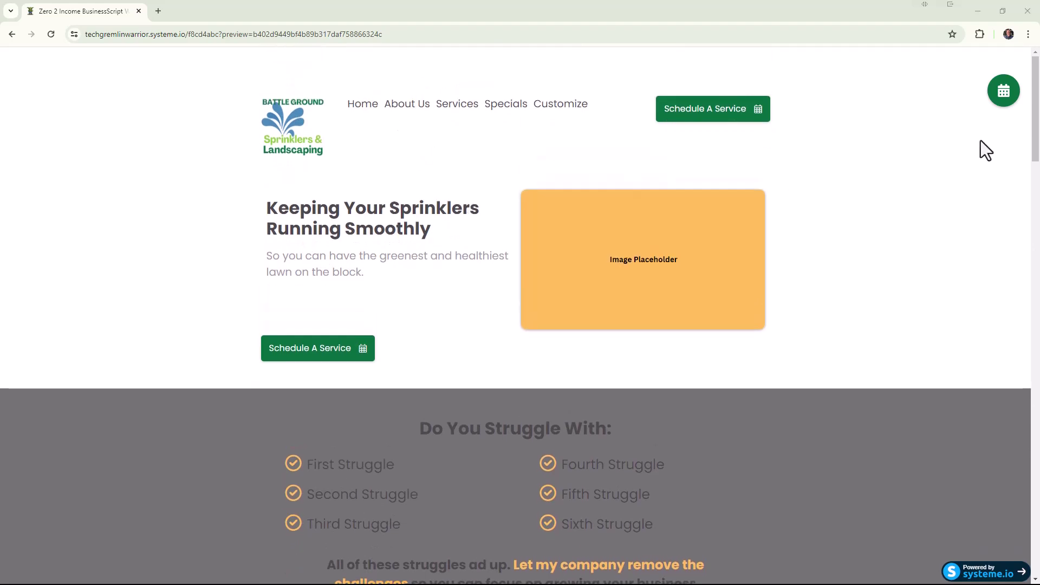
pyautogui.scroll(-1, 982, 154)
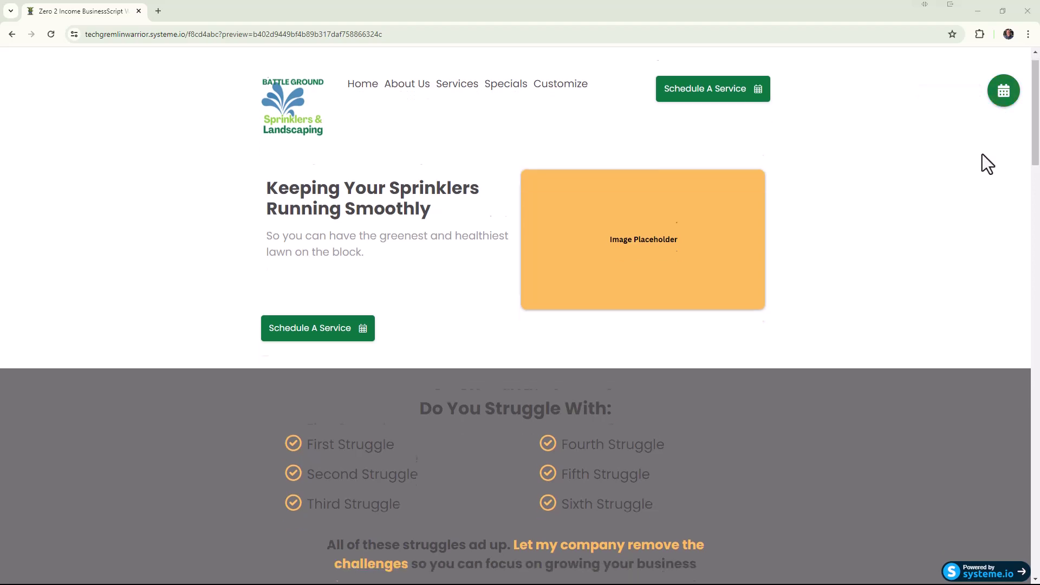
pyautogui.scroll(-2, 983, 154)
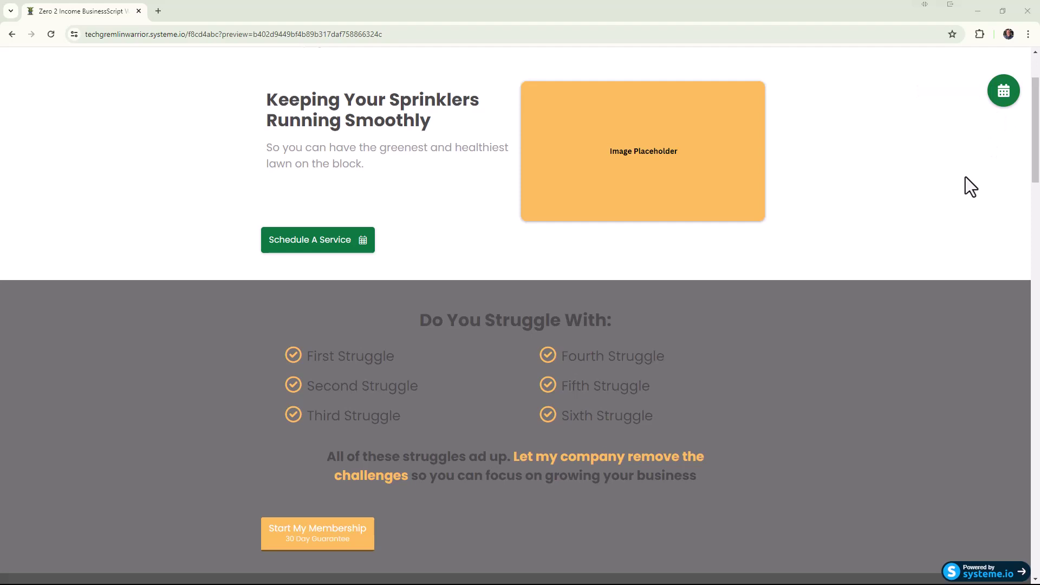
pyautogui.scroll(-2, 969, 184)
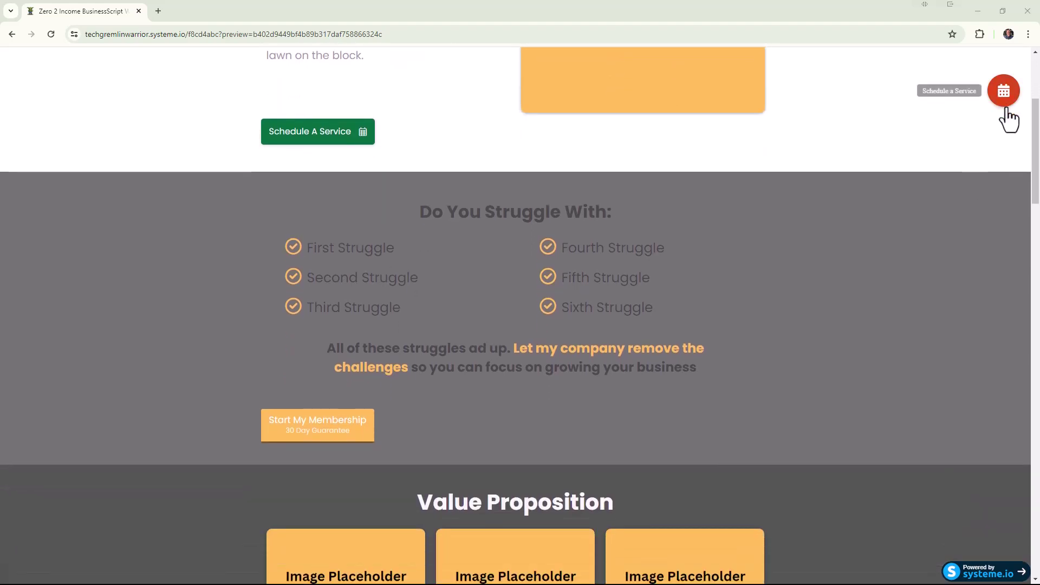
pyautogui.scroll(-1, 982, 166)
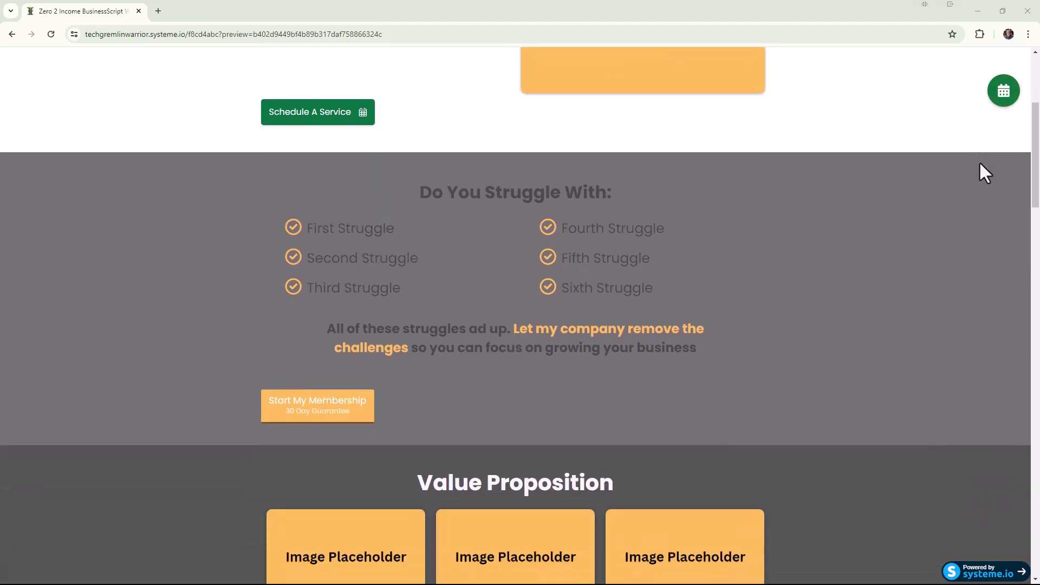
pyautogui.scroll(4, 981, 165)
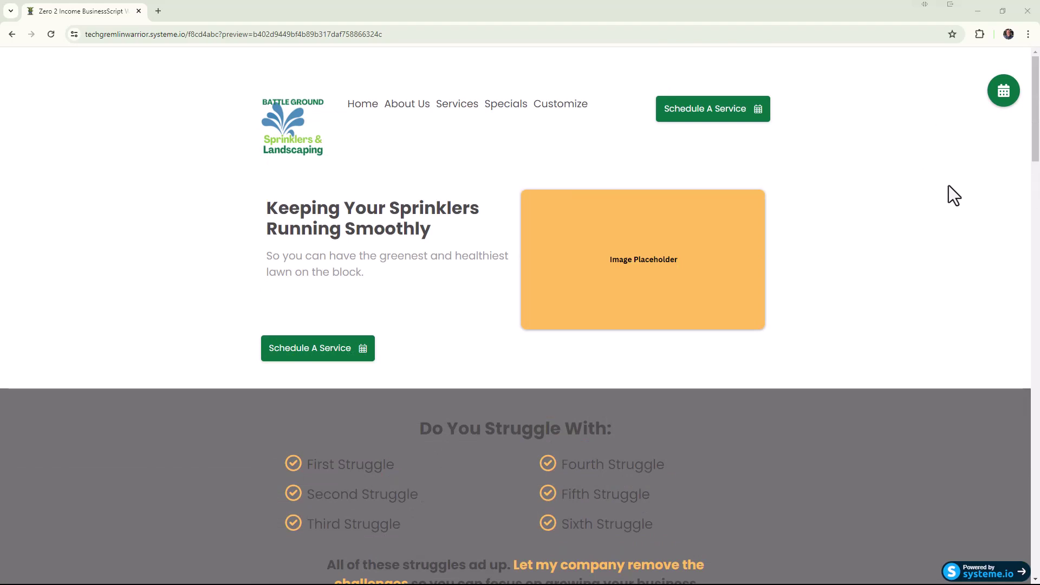
pyautogui.hotkey('alt', 'Tab')
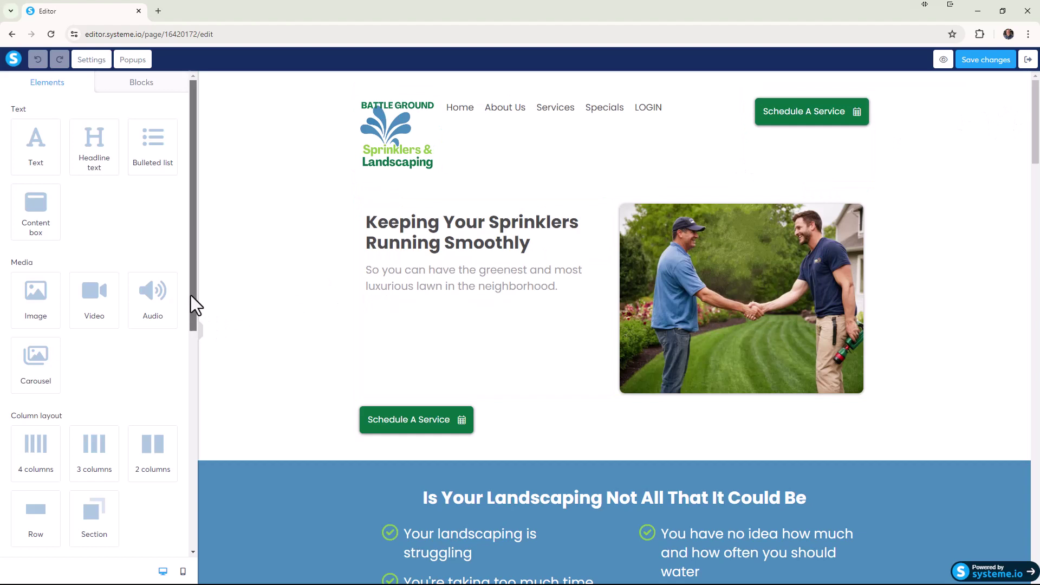
# Step: Drag the Raw HTML element into a new row above the page header
pyautogui.moveTo(191, 295); pyautogui.dragTo(167, 565)
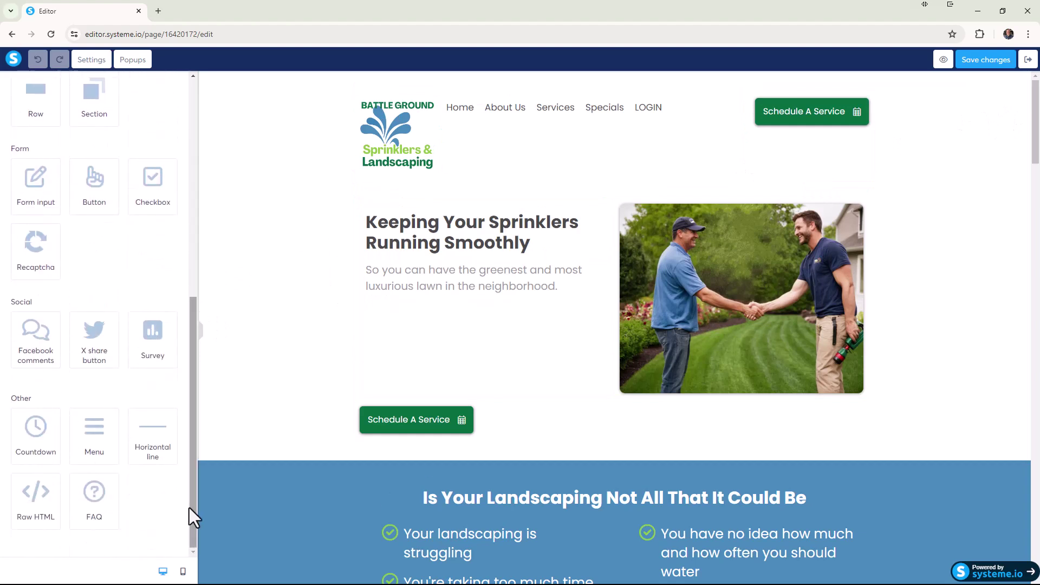
pyautogui.moveTo(38, 515); pyautogui.dragTo(531, 104)
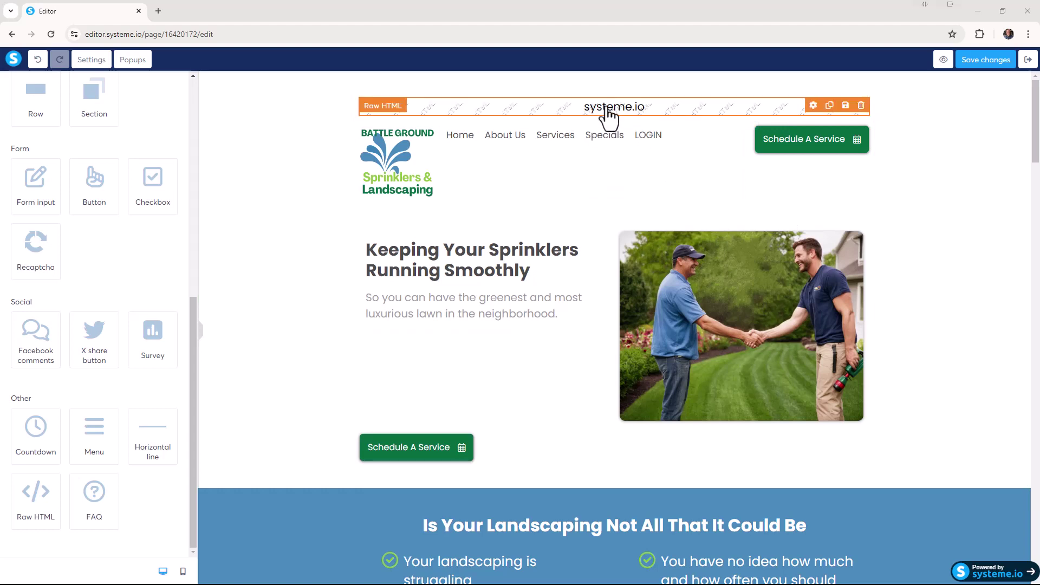
# Step: Select the new Raw HTML block and open its code for editing
pyautogui.click(586, 115)
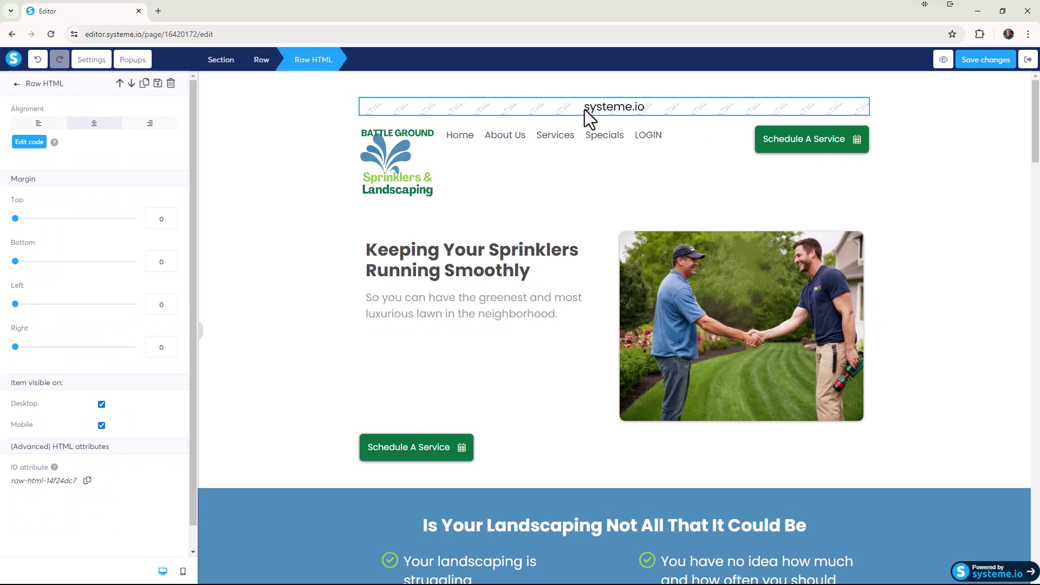
pyautogui.click(456, 109)
pyautogui.click(27, 143)
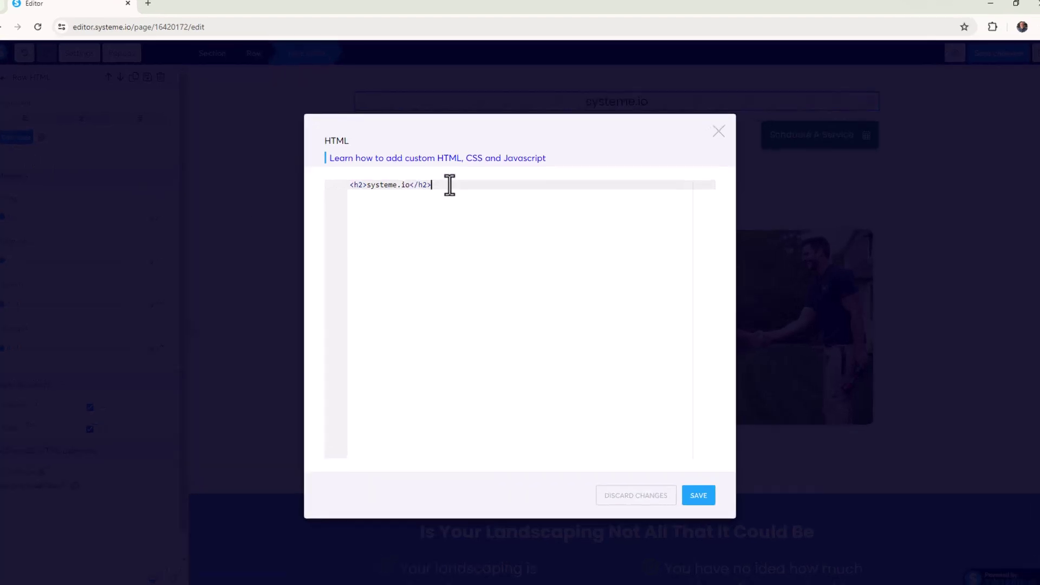
# Step: Replace the placeholder heading code with the floating calendar button code and save
pyautogui.moveTo(448, 186); pyautogui.dragTo(329, 189)
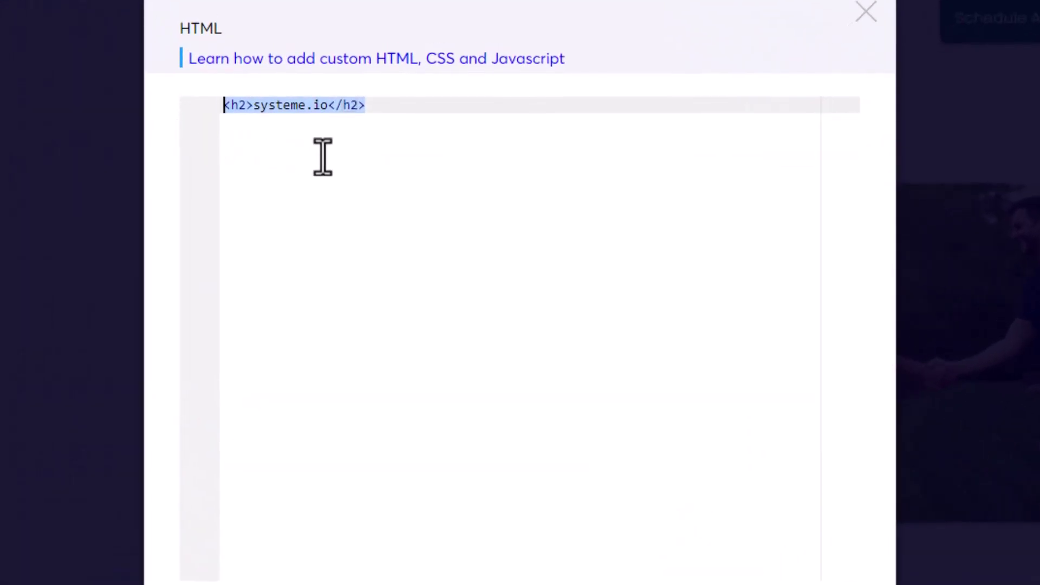
pyautogui.press('BackSpace')
pyautogui.hotkey('ctrl', 'v')
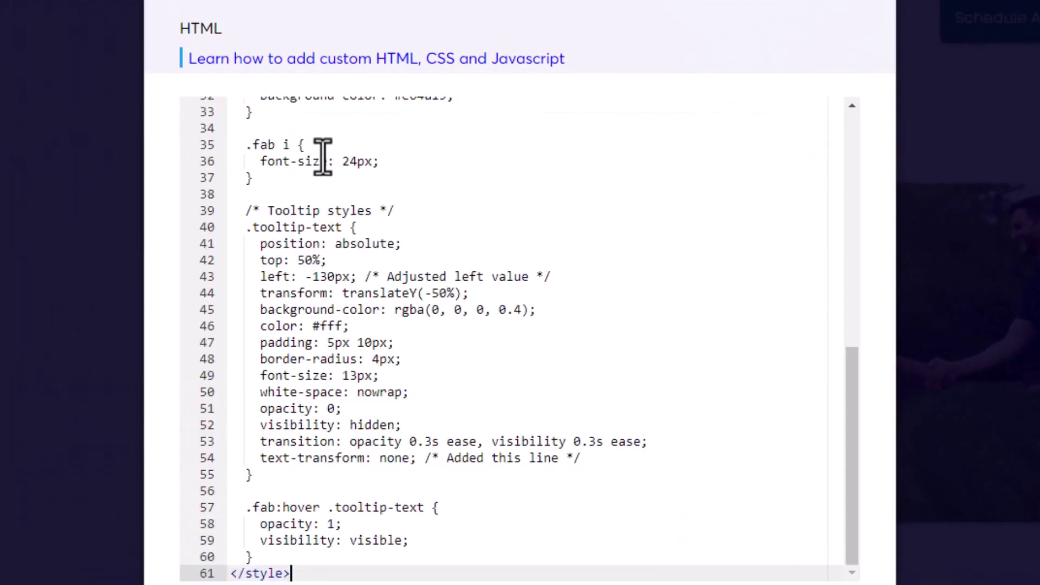
pyautogui.scroll(1, 574, 422)
pyautogui.scroll(10, 590, 436)
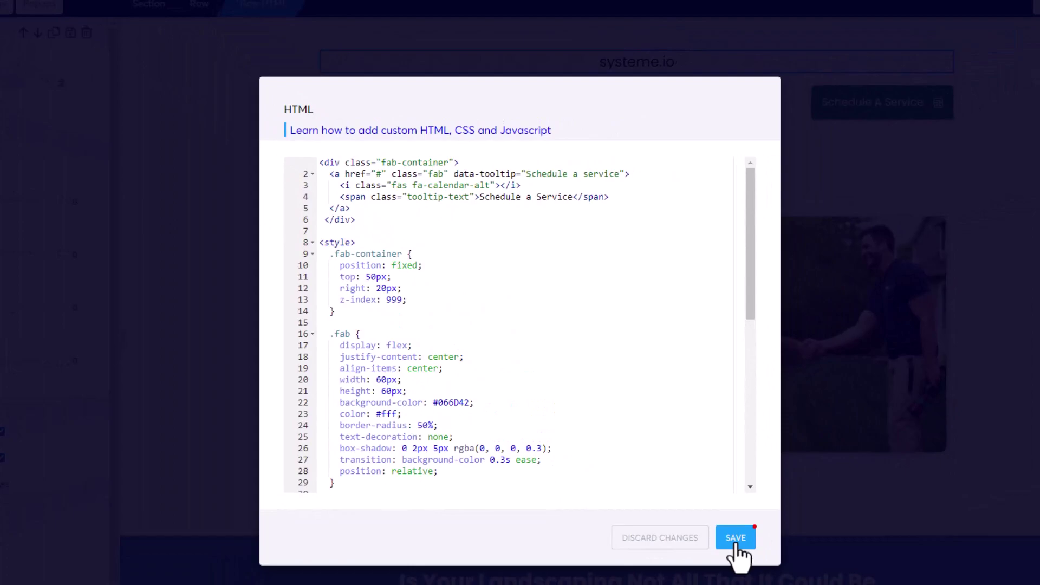
pyautogui.click(732, 538)
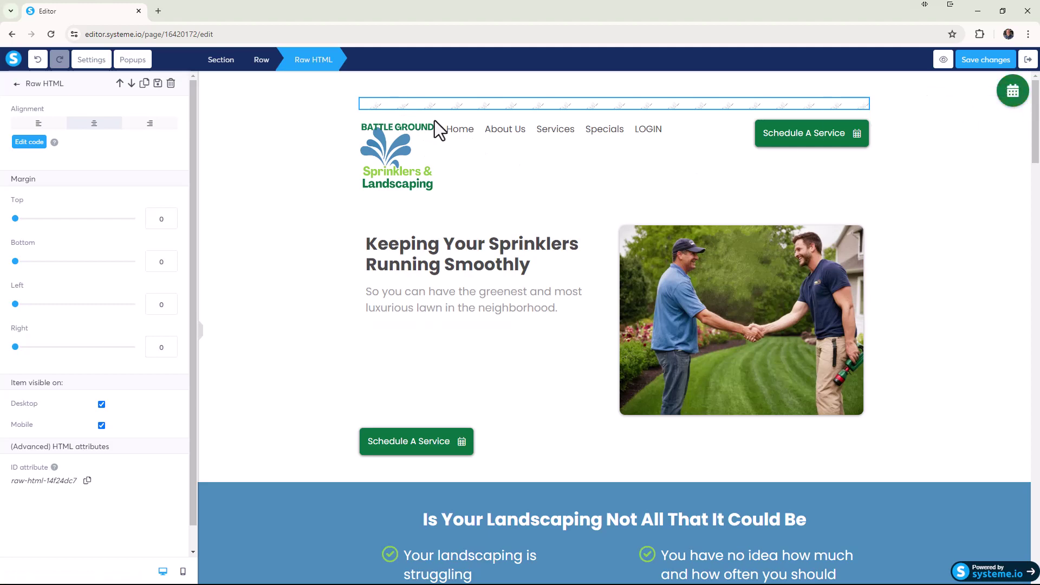
# Step: Change the button's background-color from #066D42 to navy #142D63 in the HTML code
pyautogui.click(425, 105)
pyautogui.click(413, 108)
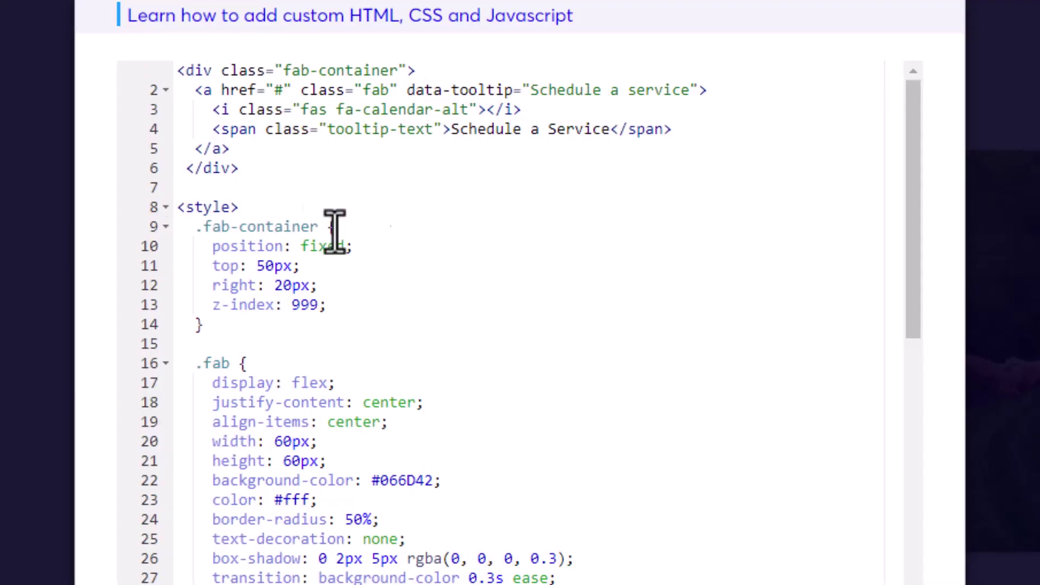
pyautogui.scroll(-2, 414, 248)
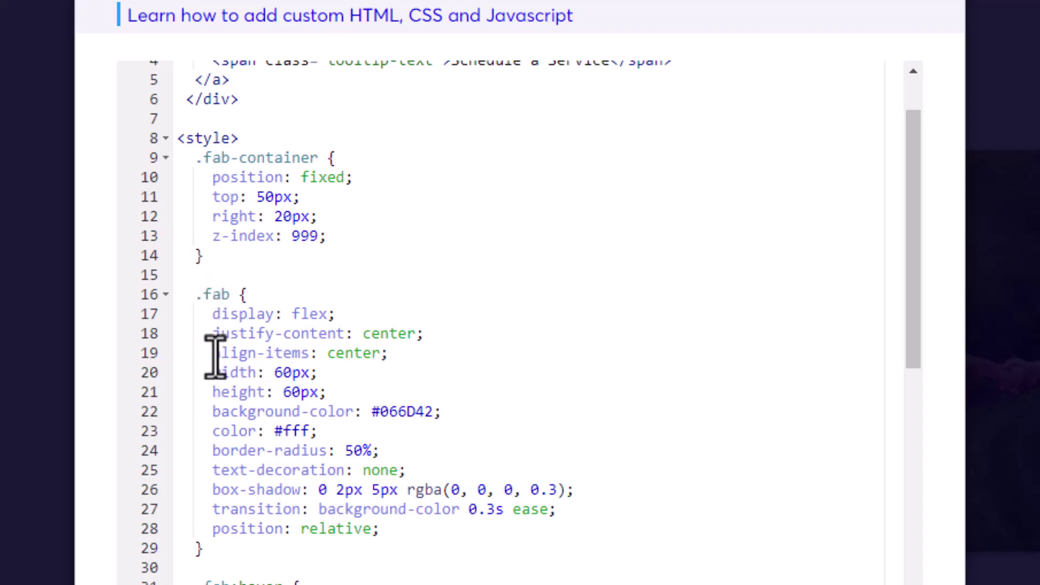
pyautogui.moveTo(377, 411); pyautogui.dragTo(433, 411)
pyautogui.click(431, 449)
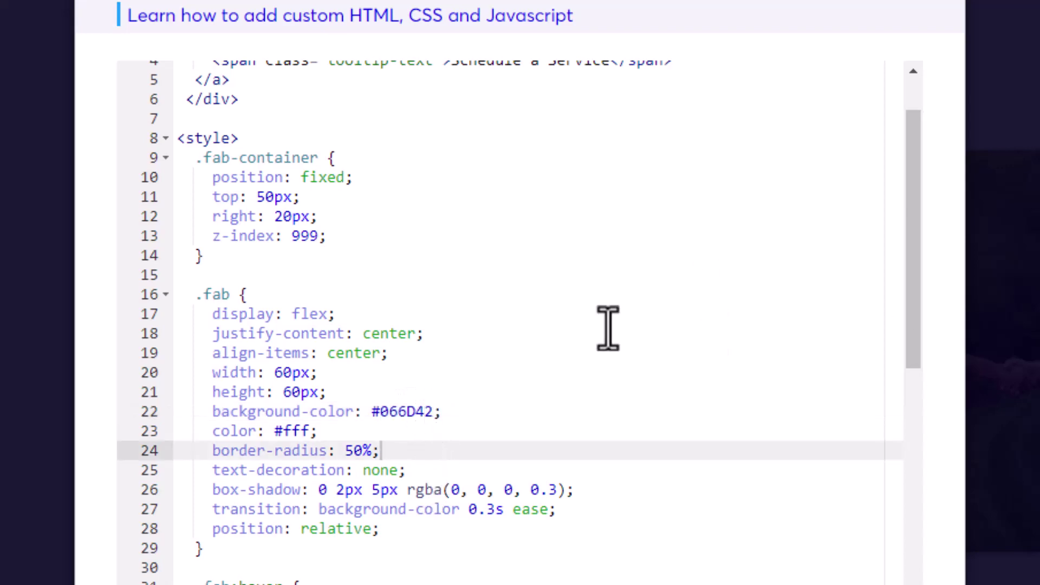
pyautogui.moveTo(431, 418); pyautogui.dragTo(382, 410)
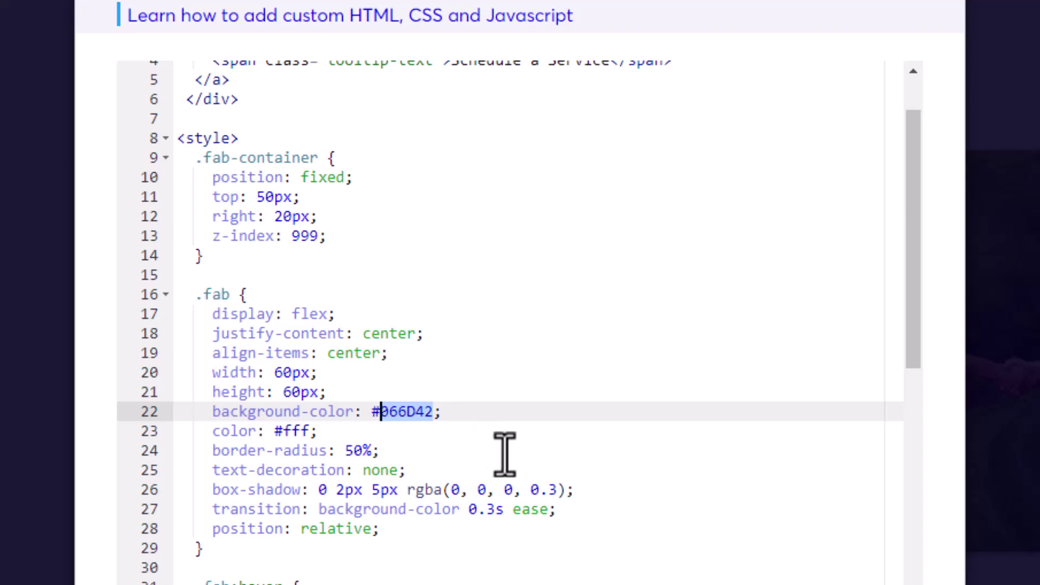
pyautogui.write('#142D63')
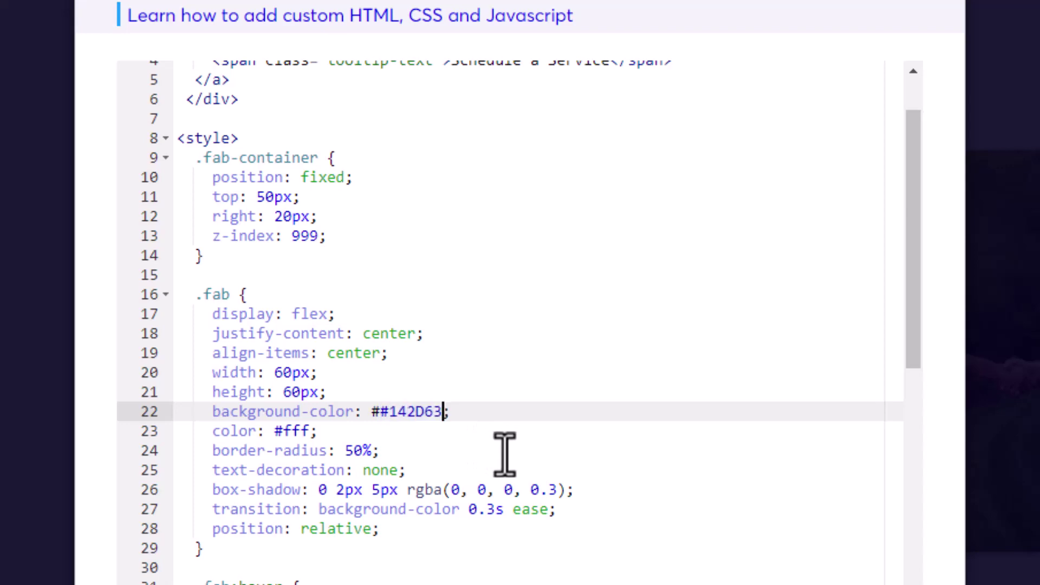
pyautogui.click(379, 413)
pyautogui.press('BackSpace')
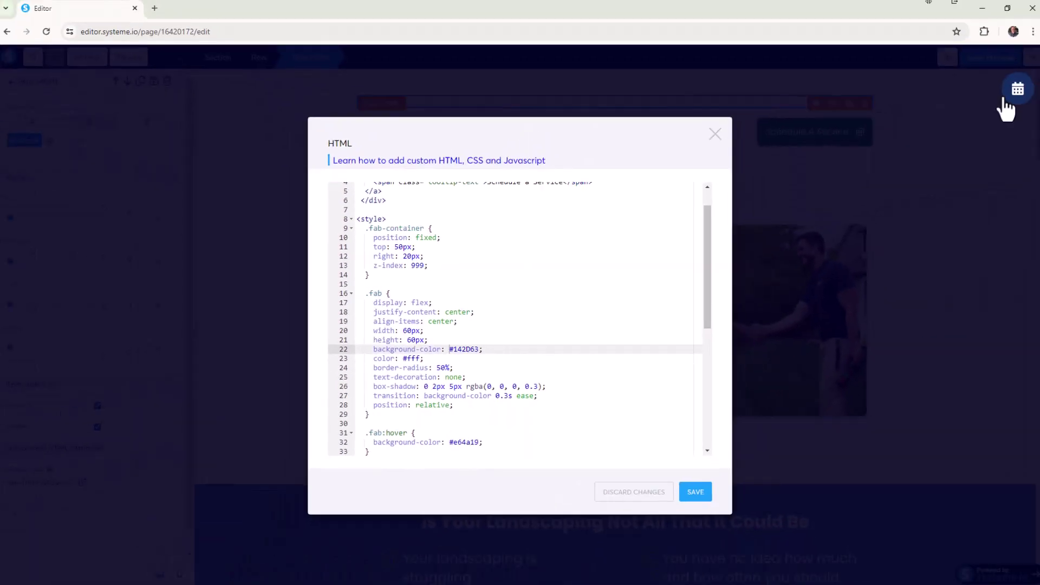
pyautogui.click(692, 489)
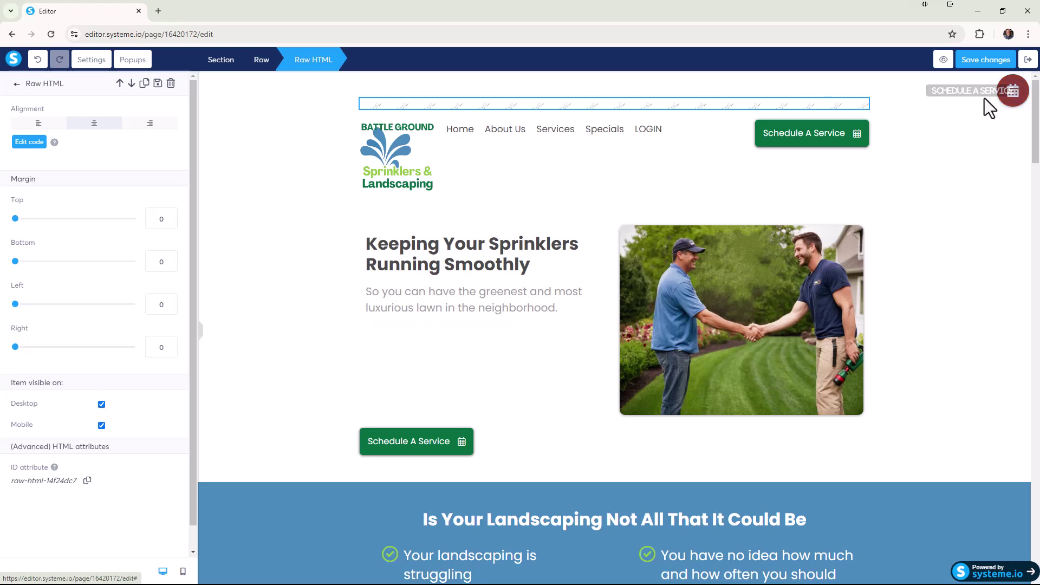
# Step: Deselect the HTML block by clicking an empty area of the canvas
pyautogui.click(199, 330)
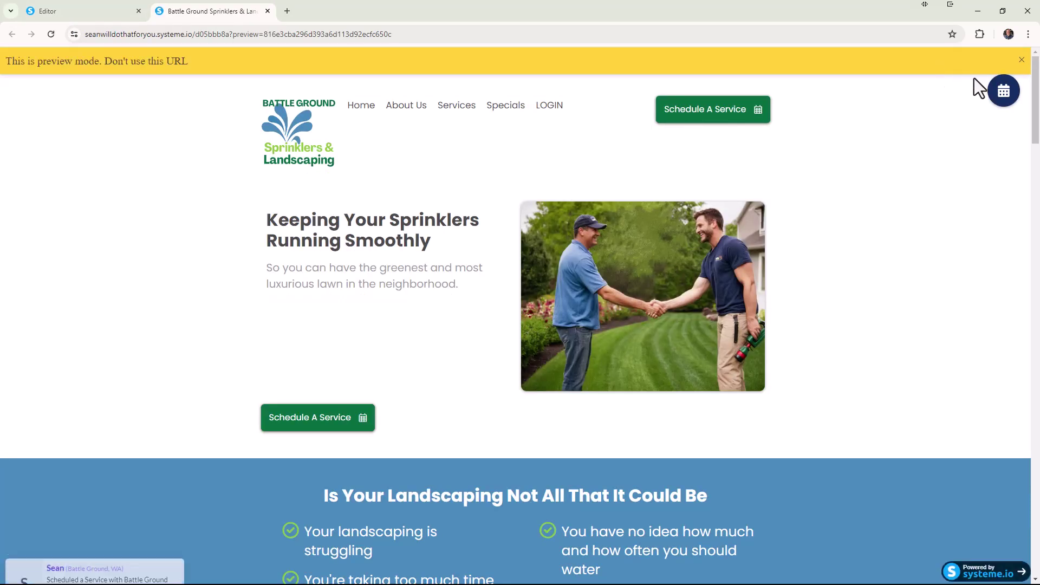
# Step: Dismiss the preview-mode banner, go back to the Editor tab, and deselect the HTML block
pyautogui.click(1021, 61)
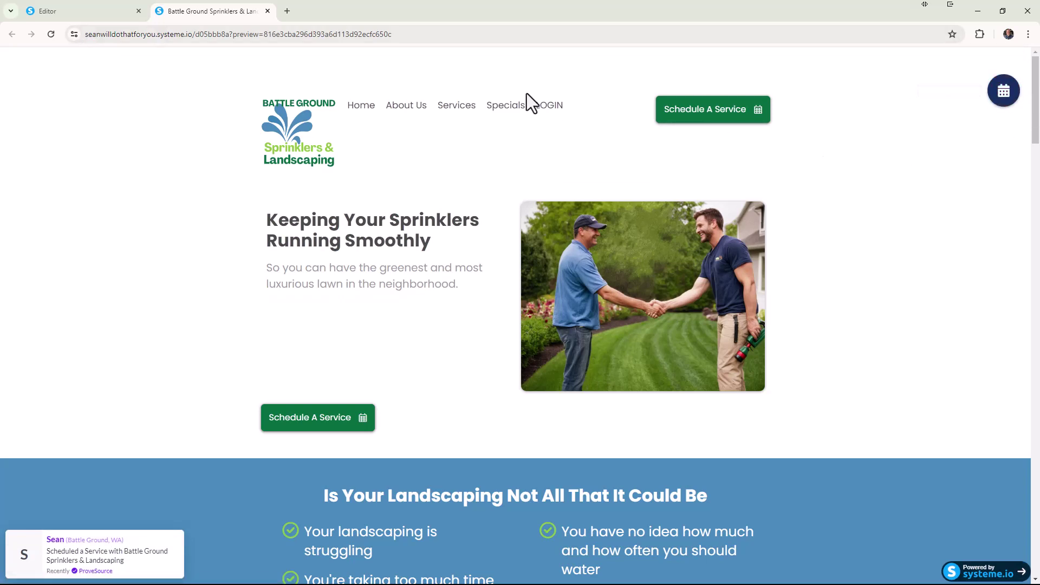
pyautogui.click(103, 12)
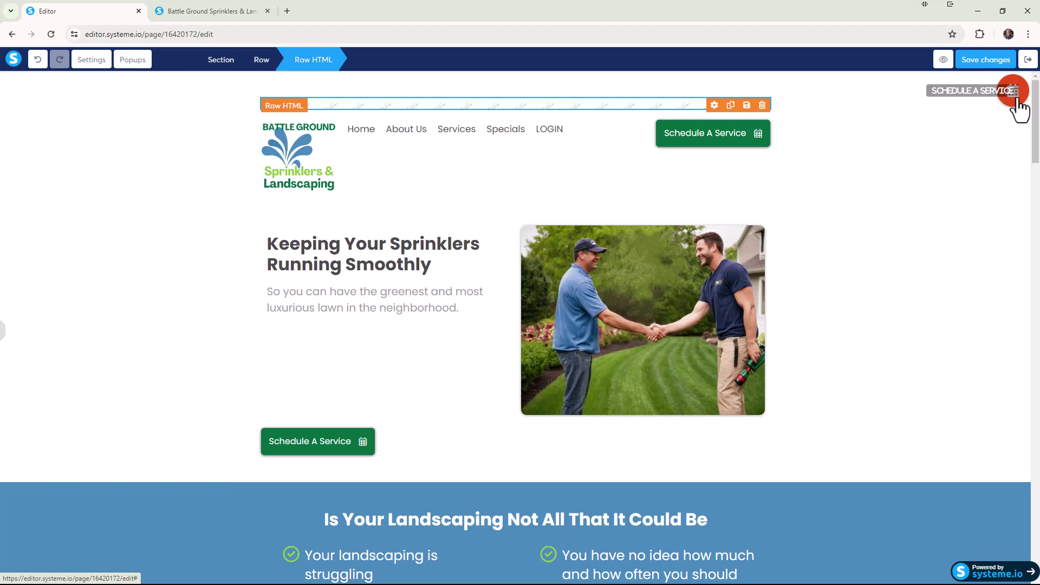
pyautogui.click(999, 103)
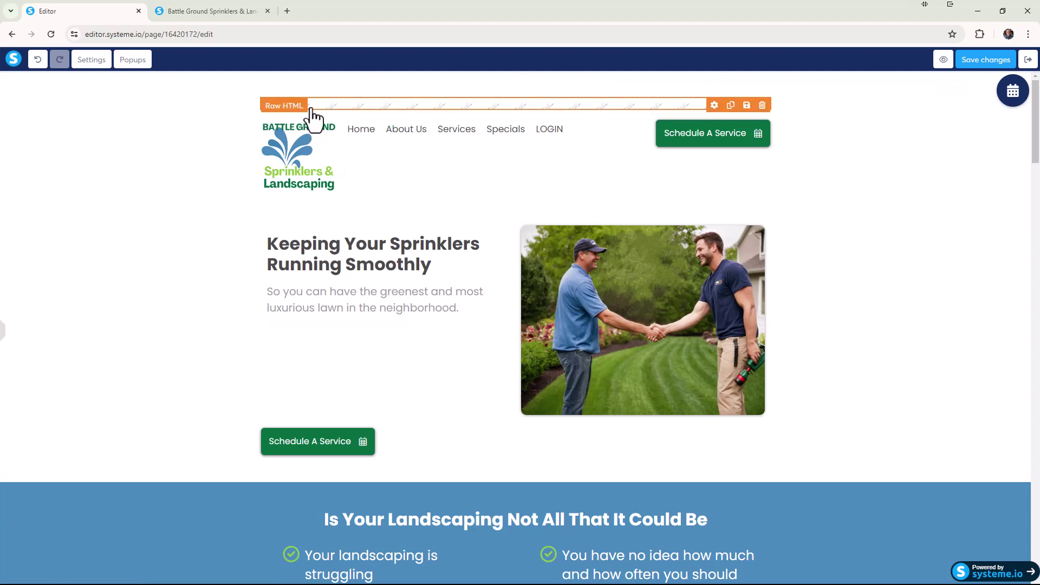
# Step: Change the tooltip word 'Service' to 'Session' in the Raw HTML code and save
pyautogui.click(298, 110)
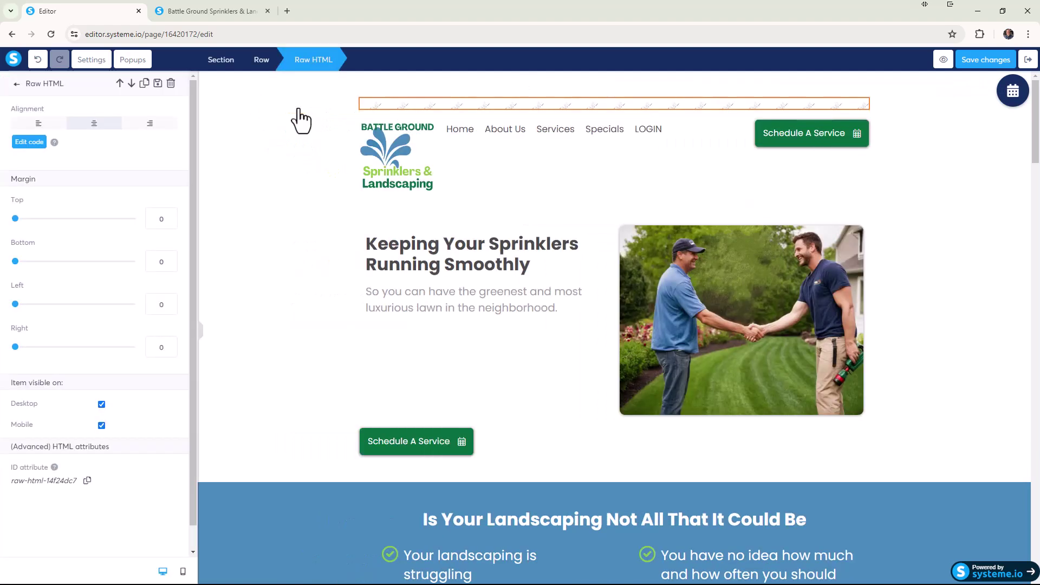
pyautogui.click(21, 145)
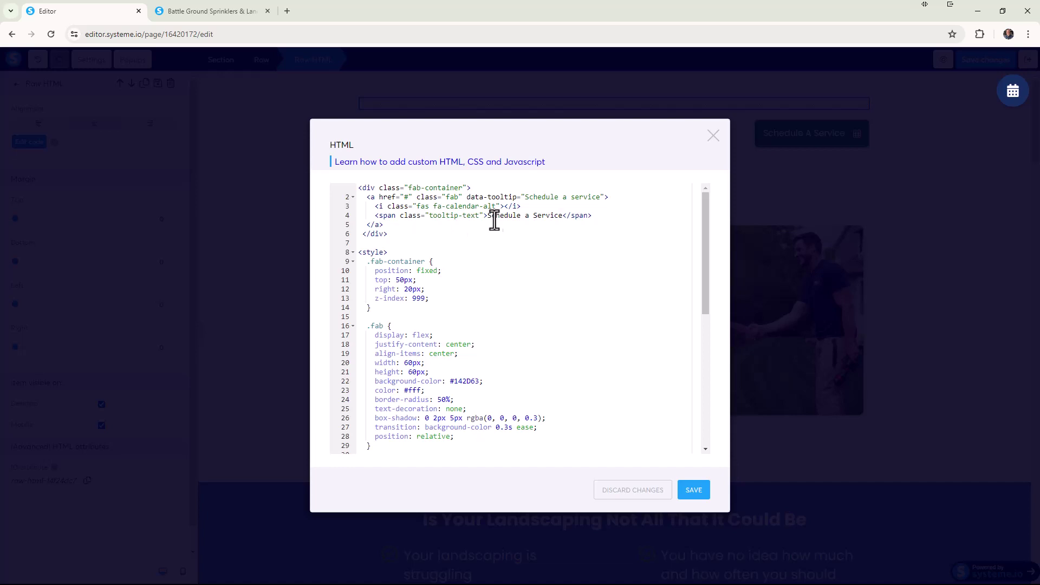
pyautogui.moveTo(488, 216); pyautogui.dragTo(556, 215)
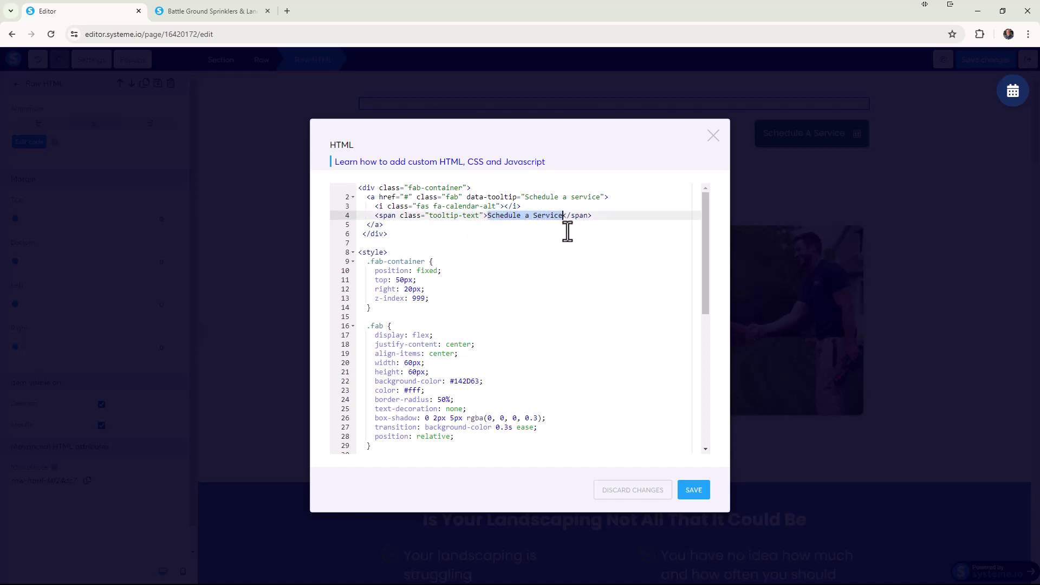
pyautogui.click(565, 224)
pyautogui.moveTo(562, 216); pyautogui.dragTo(531, 218)
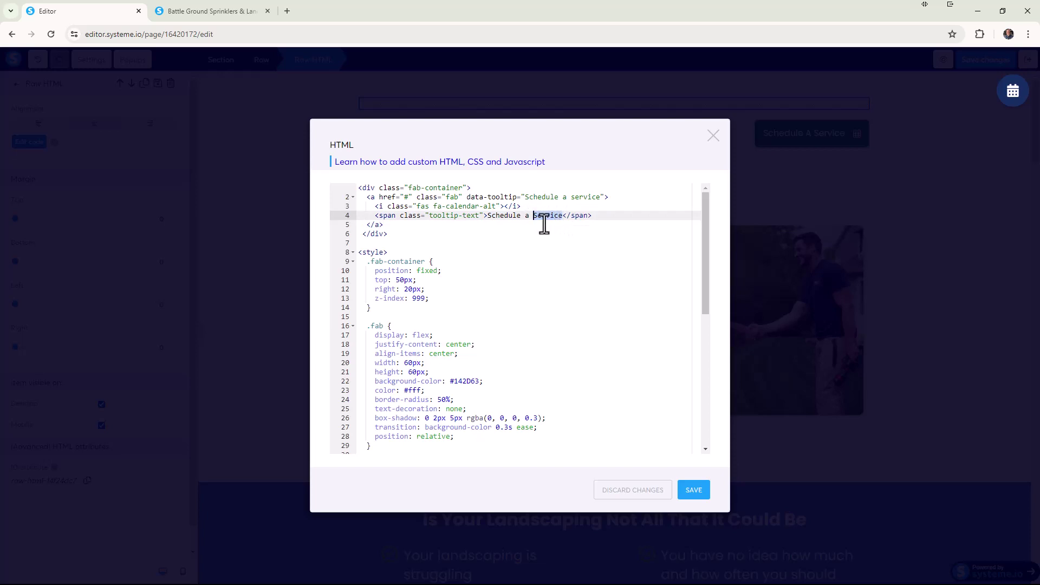
pyautogui.write('servic')
pyautogui.click(696, 491)
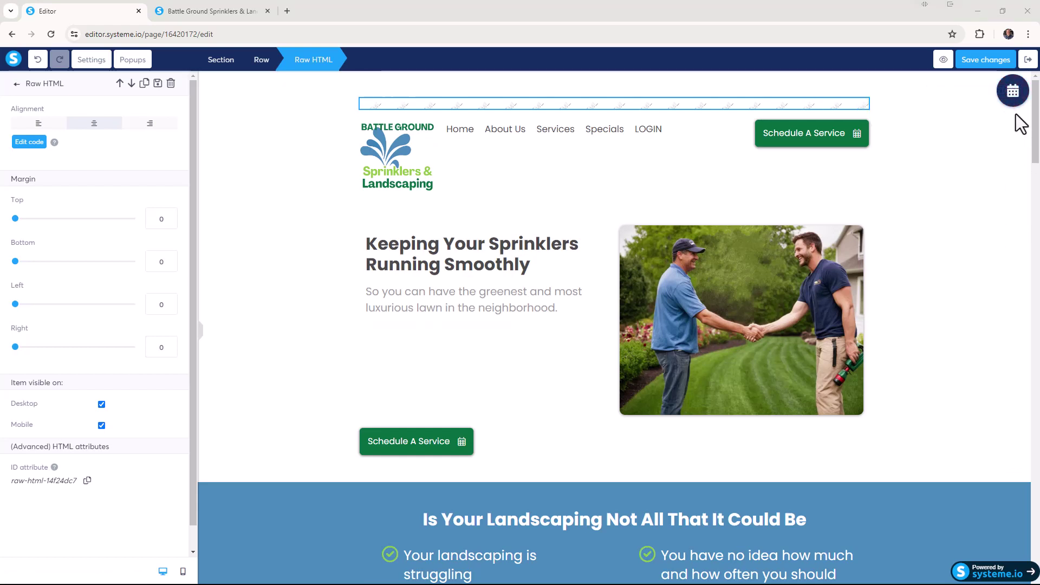
# Step: Reopen the Raw HTML code and highlight the calendar <i> icon tag on line 3
pyautogui.click(399, 109)
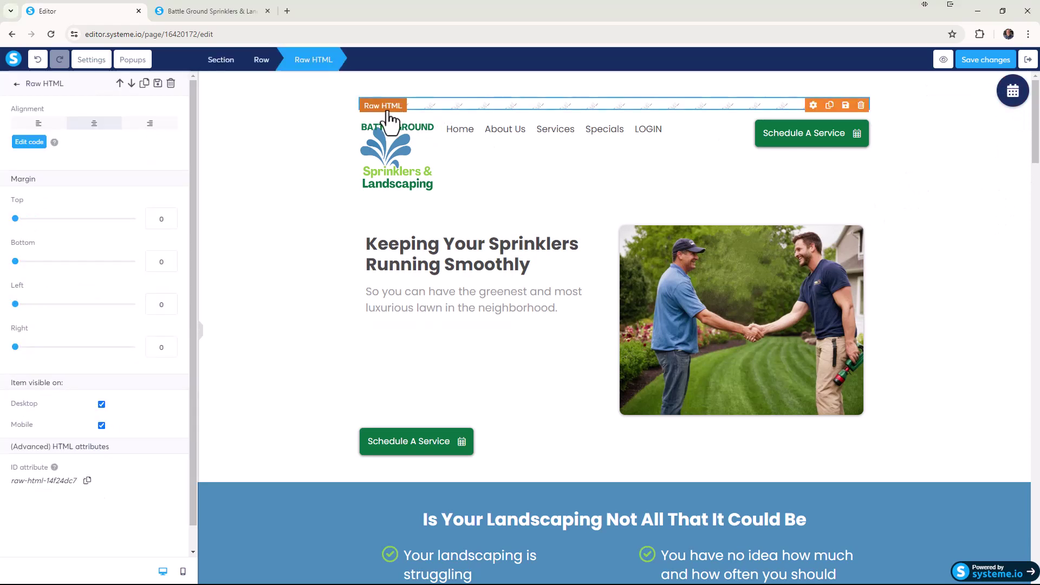
pyautogui.click(29, 142)
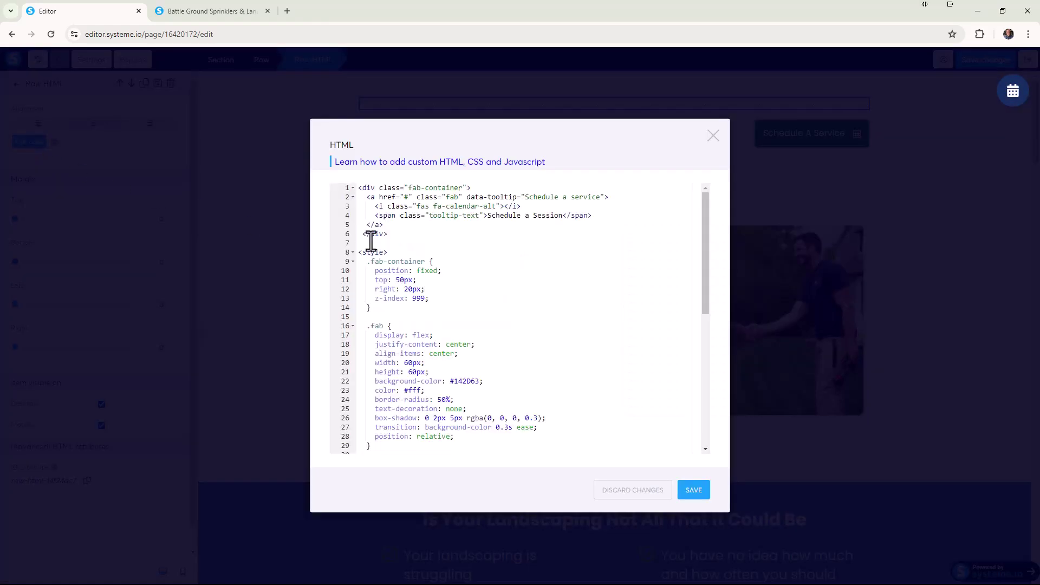
pyautogui.click(373, 206)
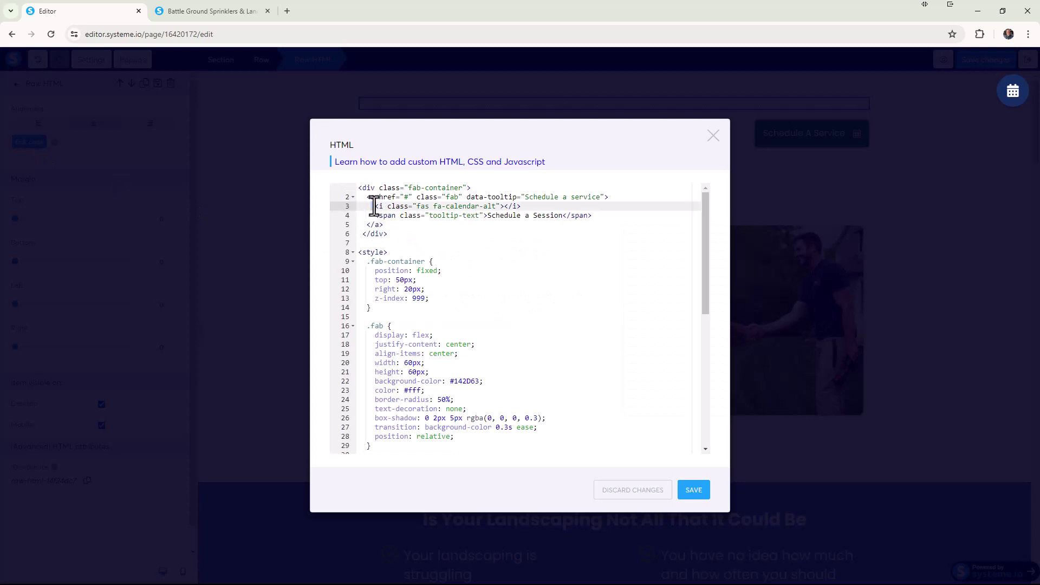
pyautogui.moveTo(373, 206); pyautogui.dragTo(525, 210)
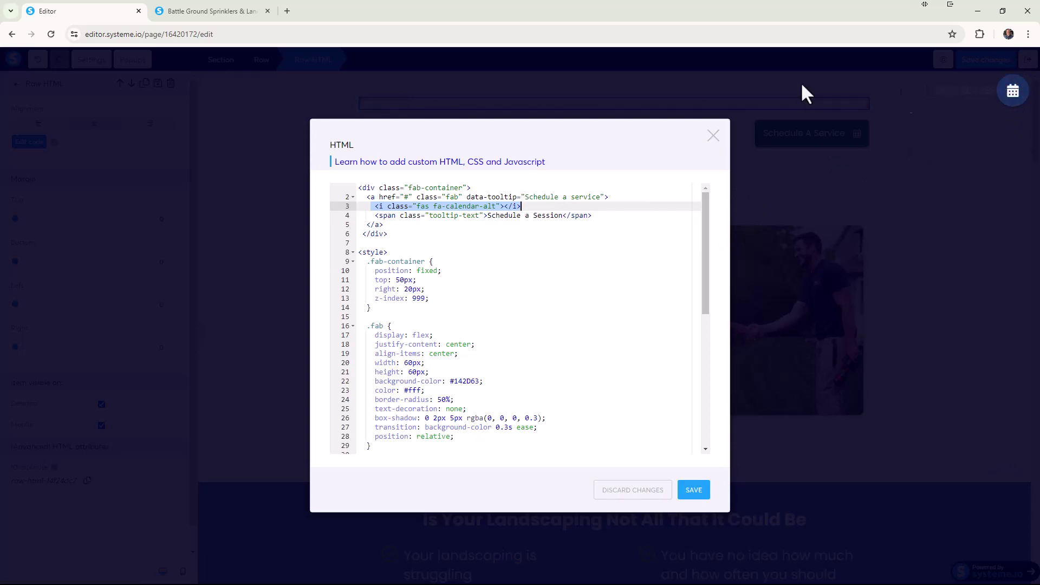
# Step: Go to fontawesome.com in a new tab and find the star icon
pyautogui.click(287, 10)
pyautogui.write('fontawesome.com')
pyautogui.press('Return')
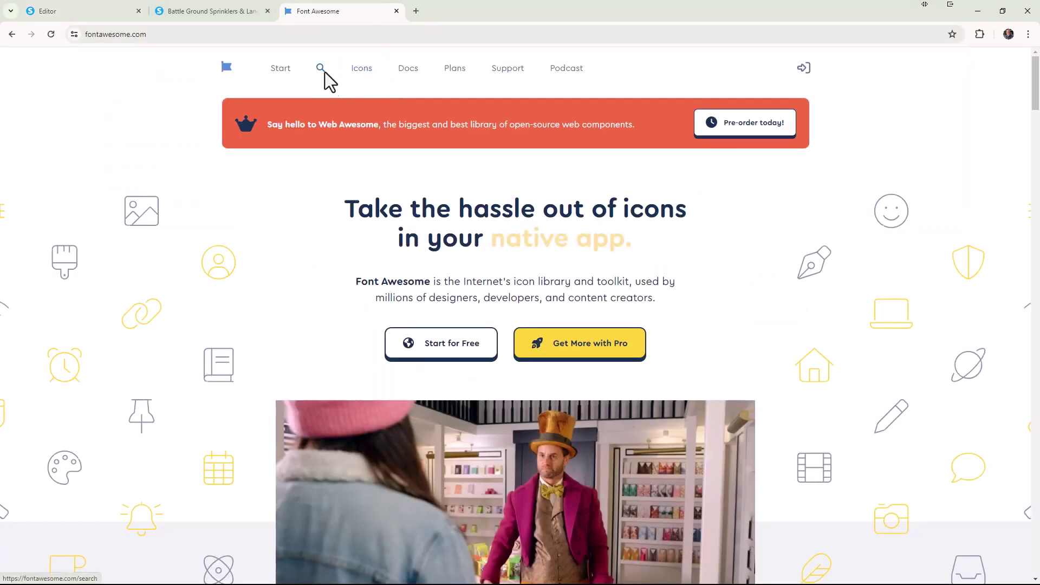
pyautogui.click(324, 70)
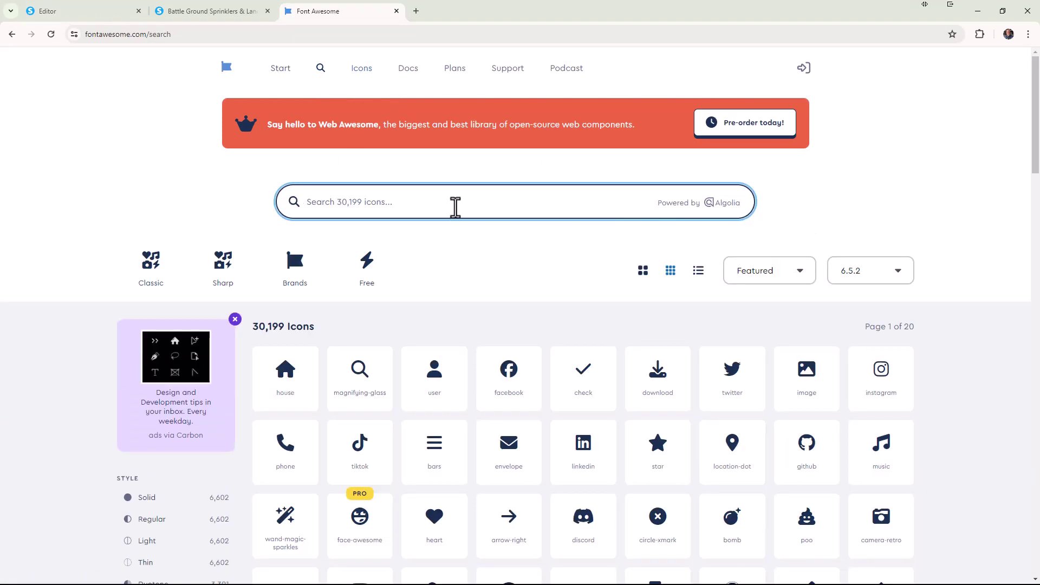
pyautogui.scroll(-1, 662, 417)
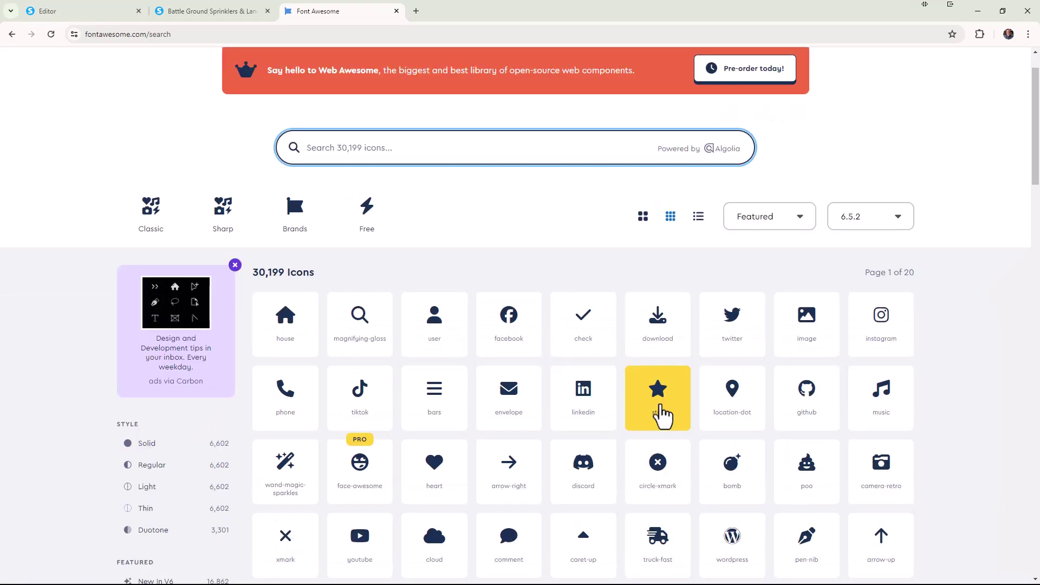
pyautogui.scroll(-2, 661, 390)
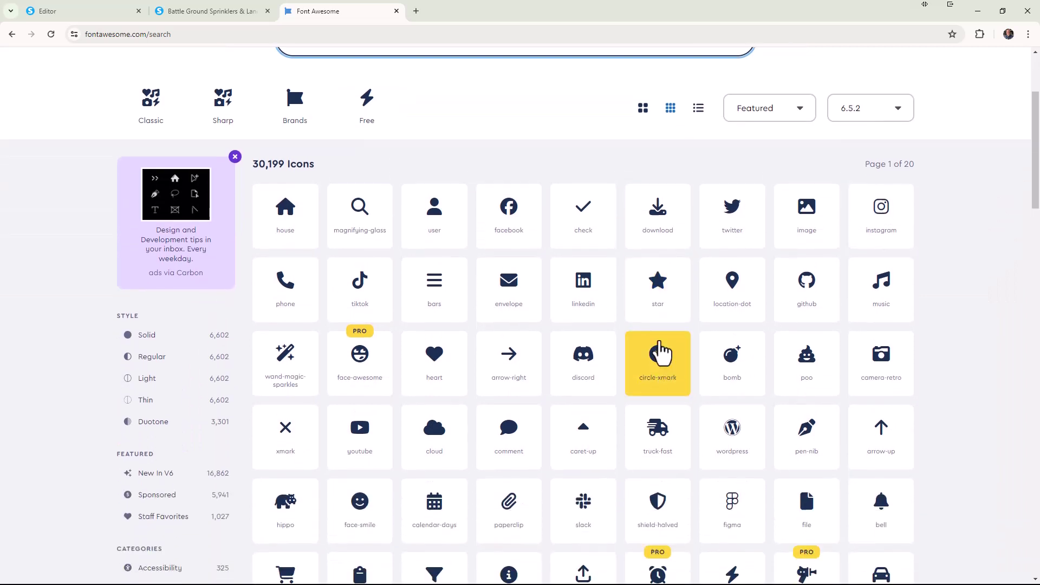
pyautogui.click(664, 299)
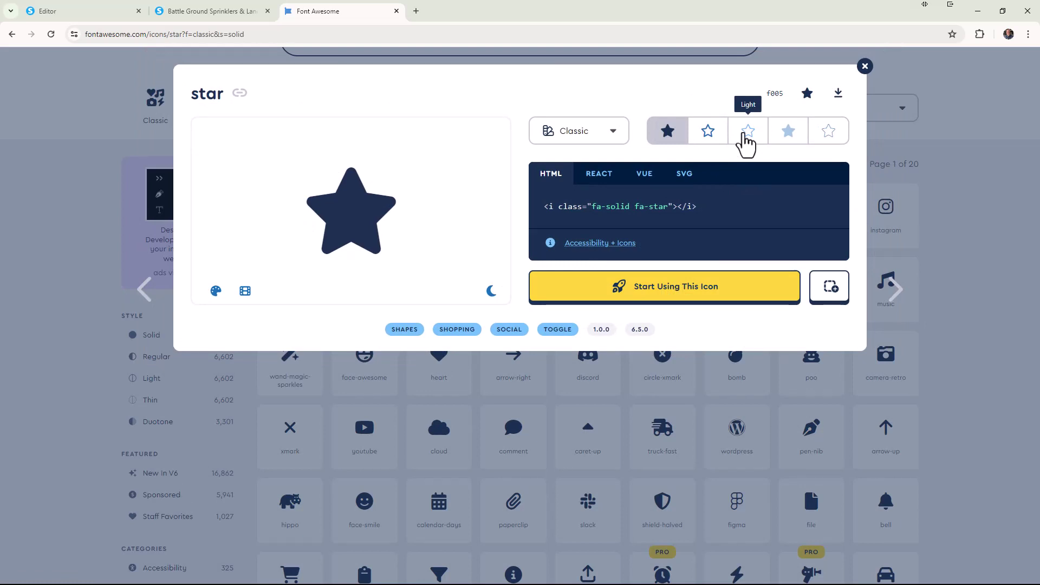
# Step: Copy the Light-style star icon's HTML snippet, close Font Awesome, and return to the code
pyautogui.click(743, 136)
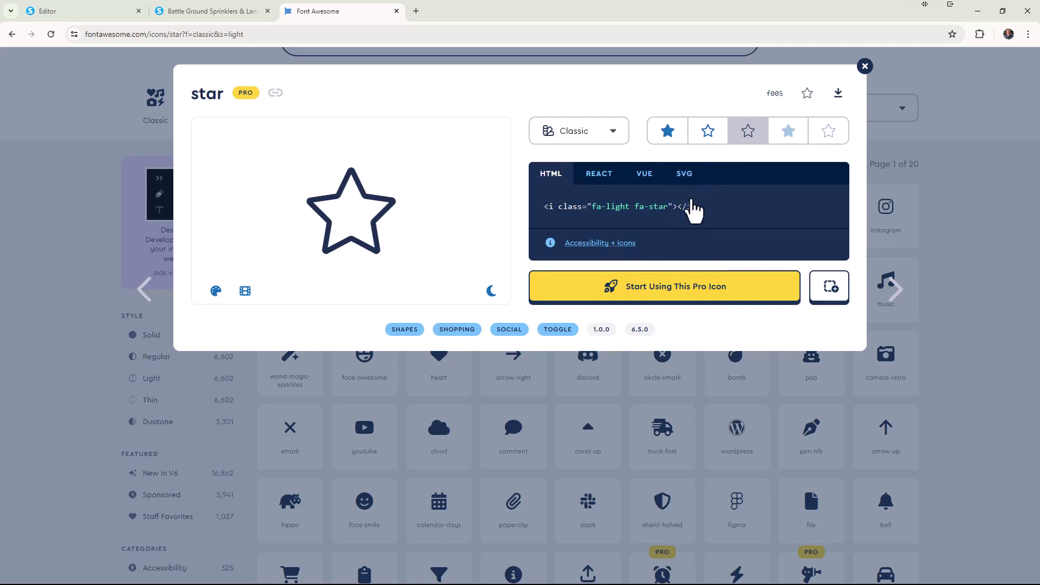
pyautogui.click(664, 208)
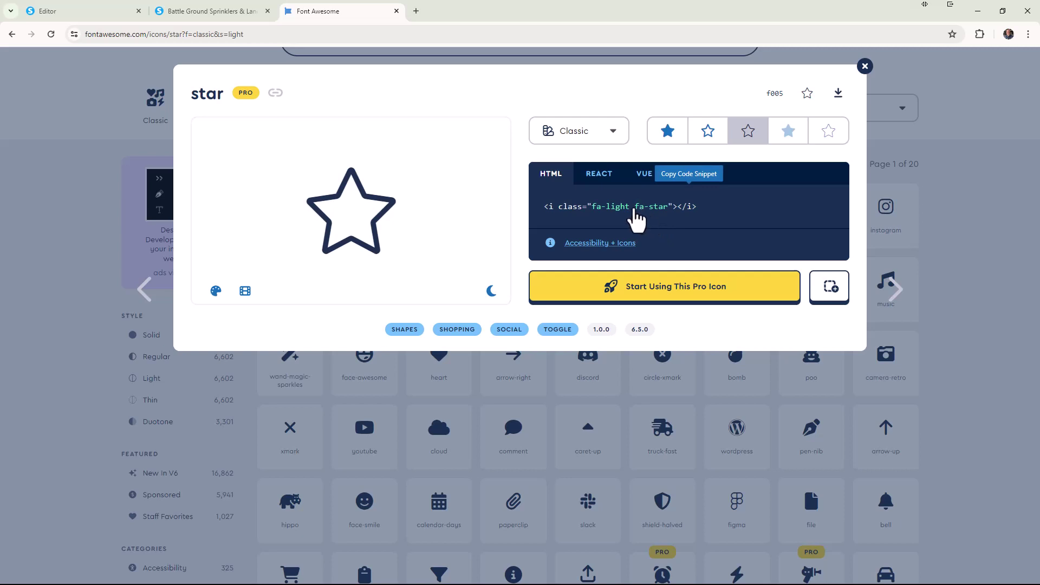
pyautogui.click(636, 210)
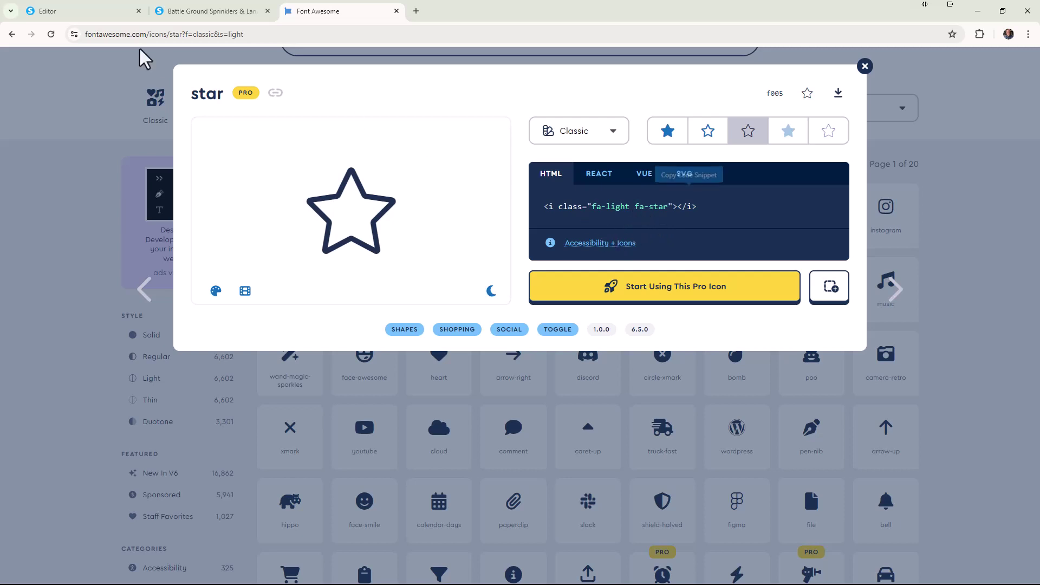
pyautogui.click(67, 12)
pyautogui.click(336, 12)
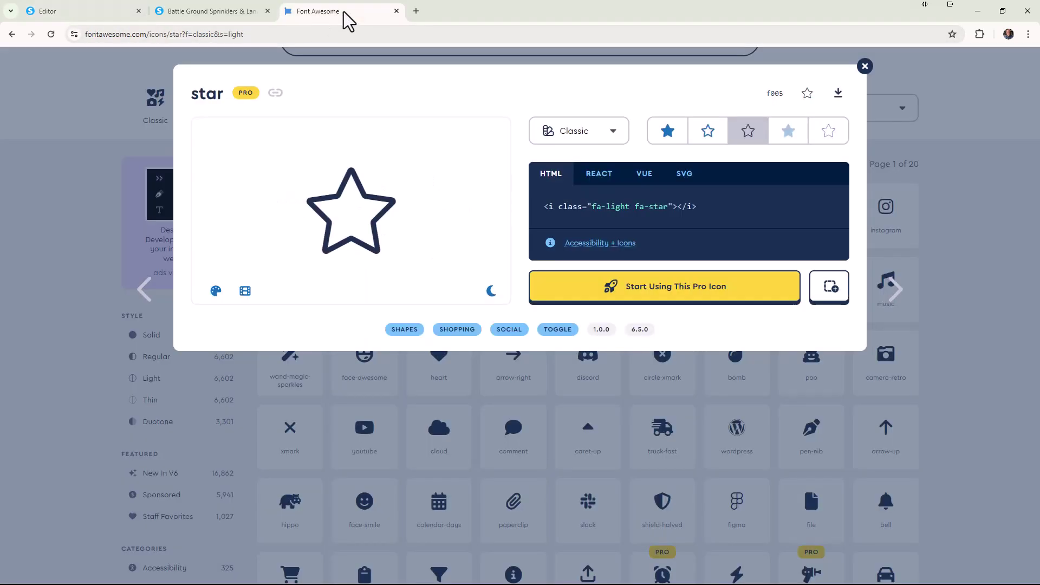
pyautogui.click(396, 11)
pyautogui.click(120, 17)
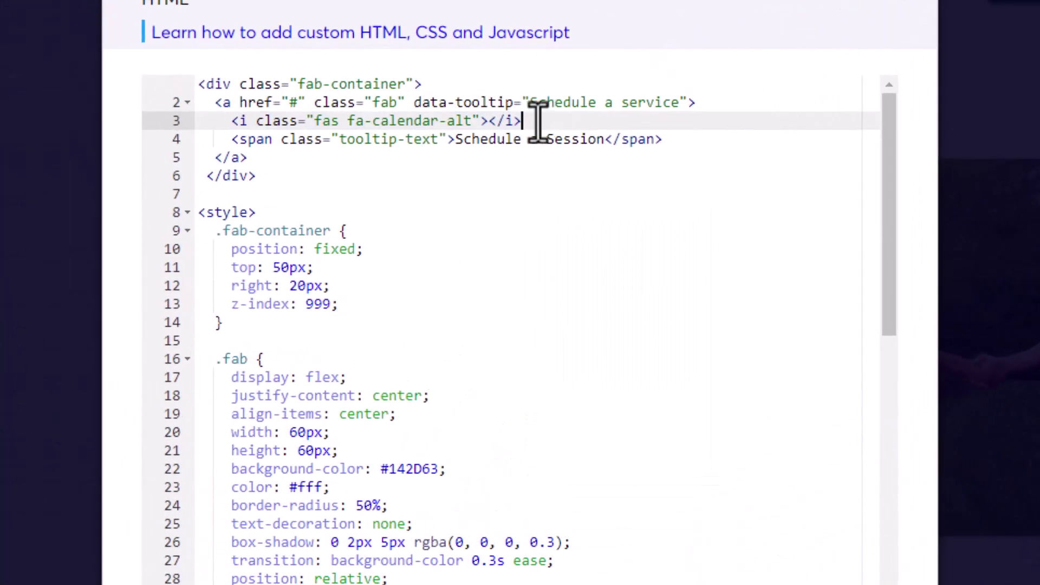
# Step: Paste the fa-light fa-star icon line, delete the fa-calendar-alt line, and save
pyautogui.moveTo(538, 121); pyautogui.dragTo(223, 120)
pyautogui.click(720, 103)
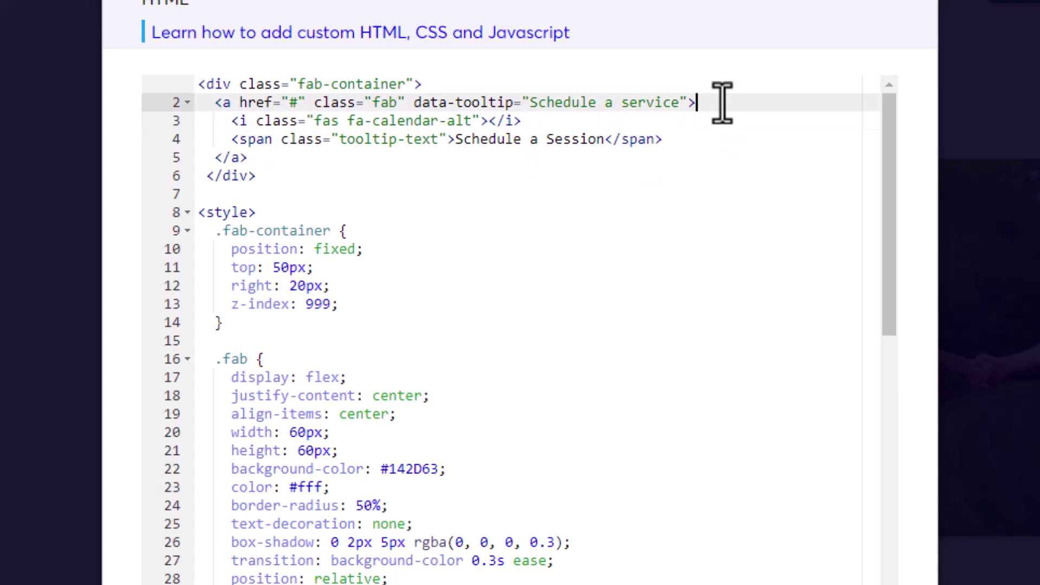
pyautogui.press('Return')
pyautogui.hotkey('ctrl', 'v')
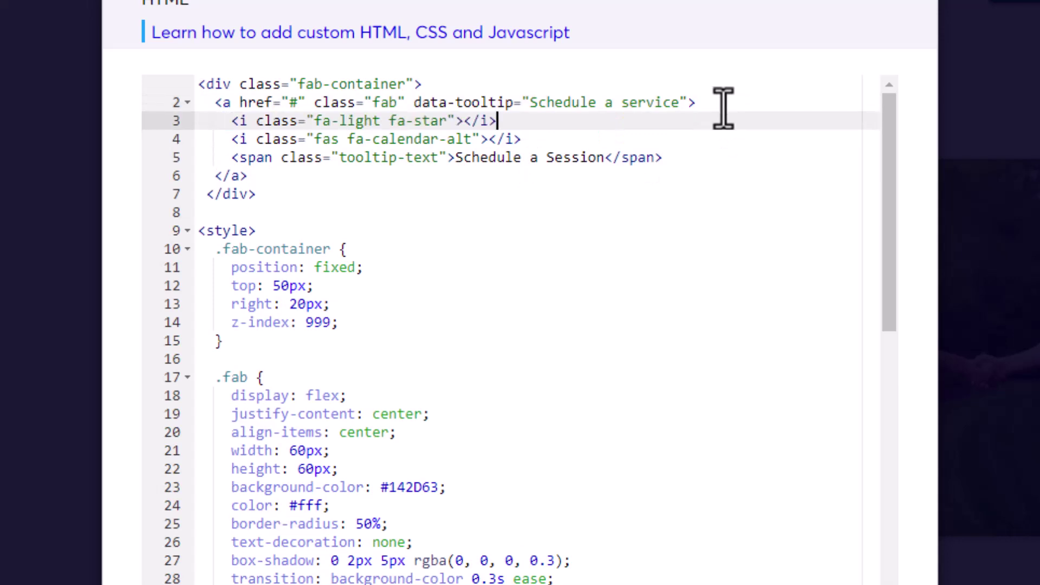
pyautogui.moveTo(541, 139); pyautogui.dragTo(232, 140)
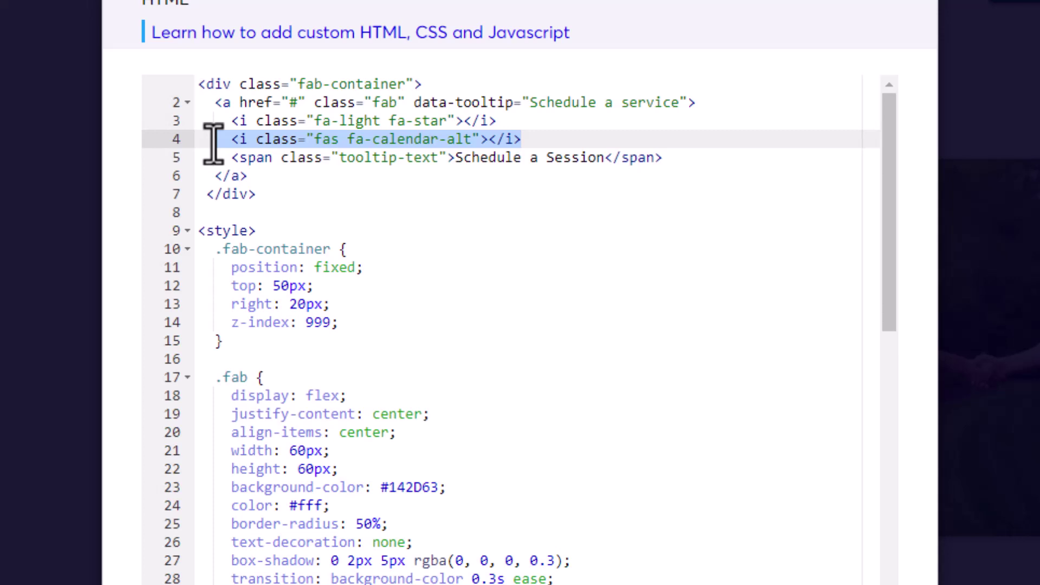
pyautogui.press('BackSpace')
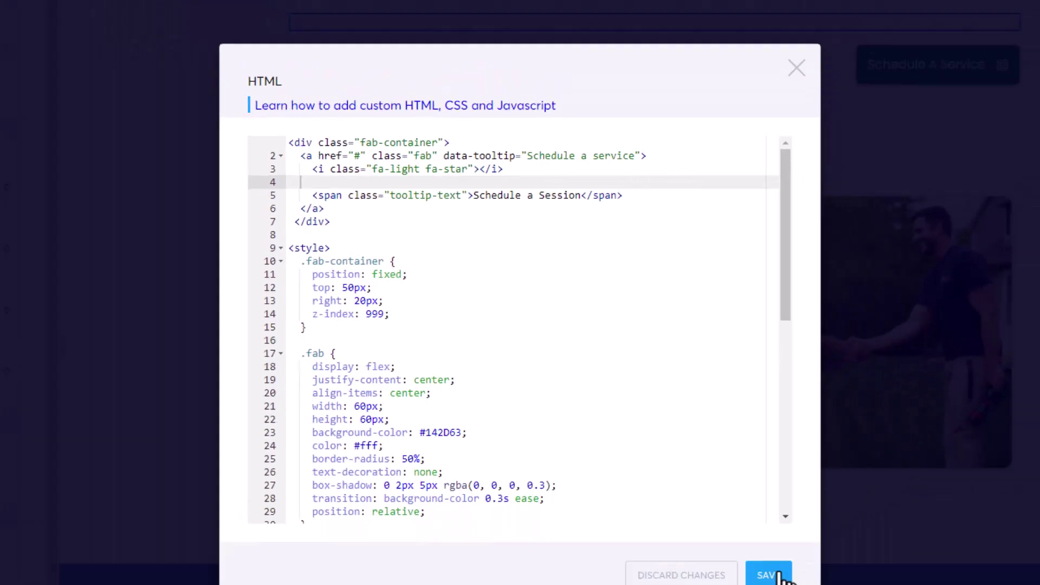
pyautogui.click(778, 576)
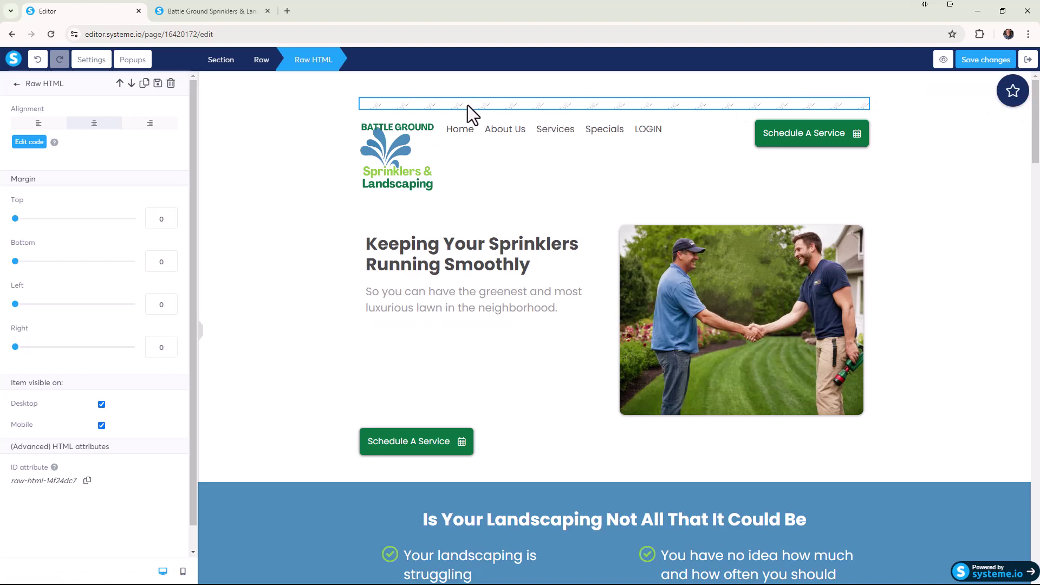
pyautogui.press('Escape')
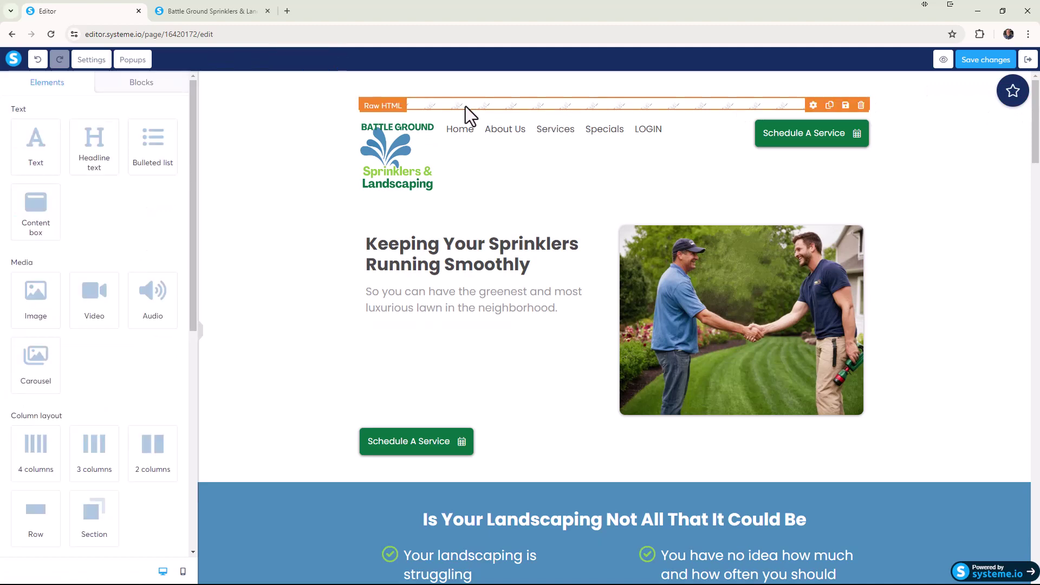
pyautogui.click(386, 107)
pyautogui.click(29, 142)
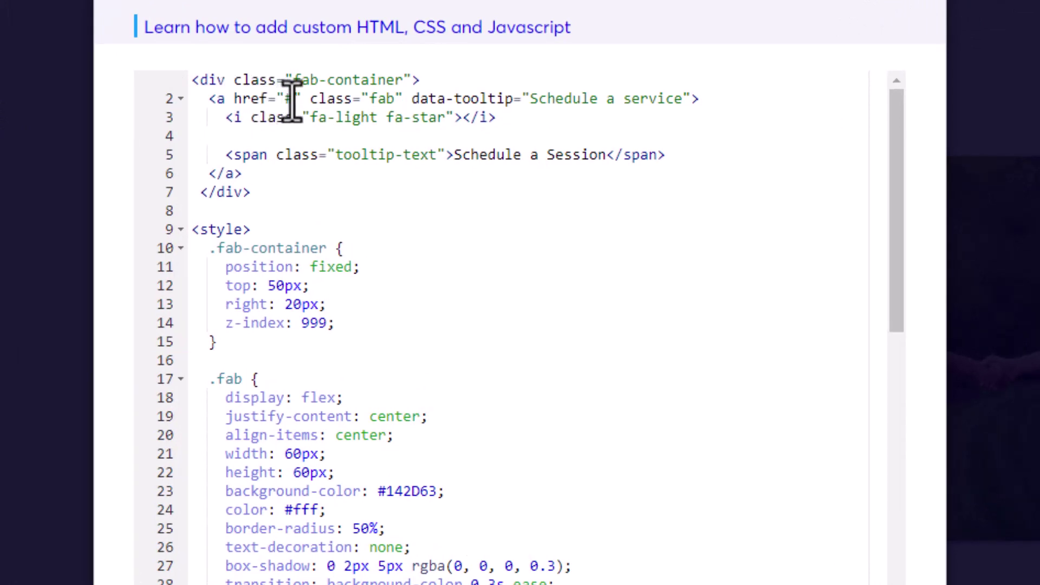
pyautogui.click(286, 99)
pyautogui.write('#')
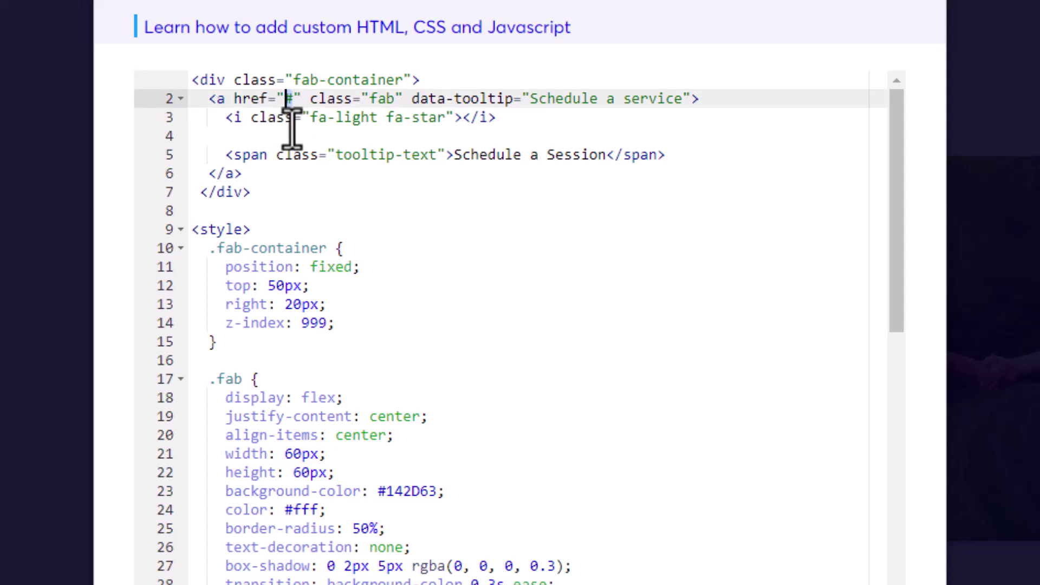
pyautogui.press('BackSpace')
pyautogui.write('https:')
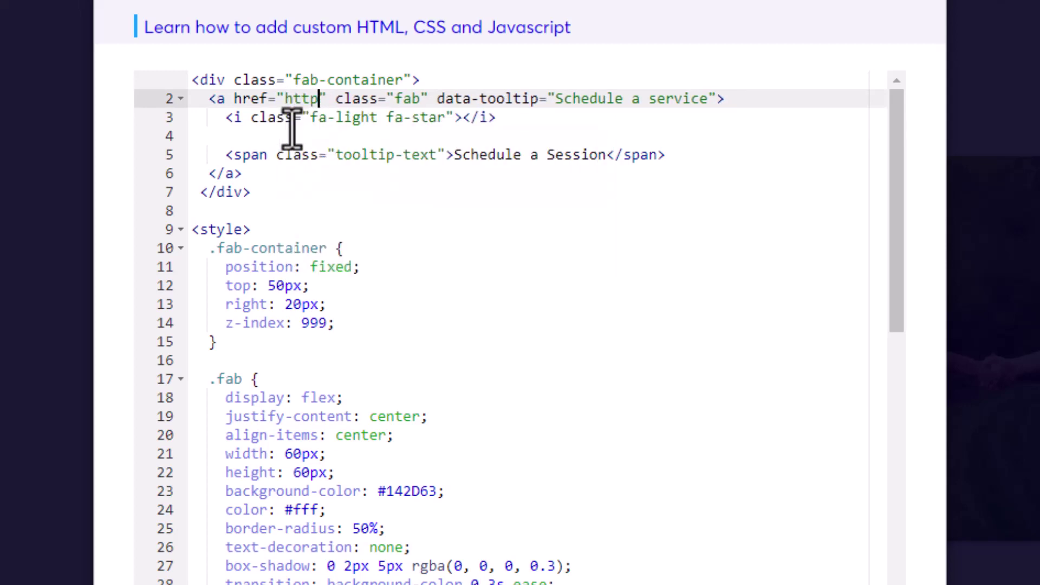
pyautogui.write('//')
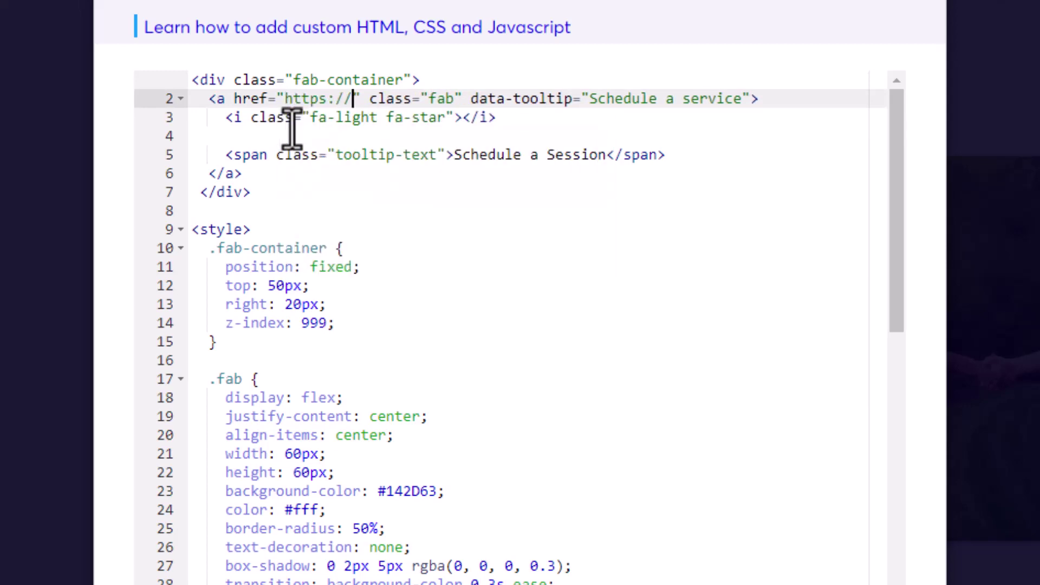
pyautogui.write('www.')
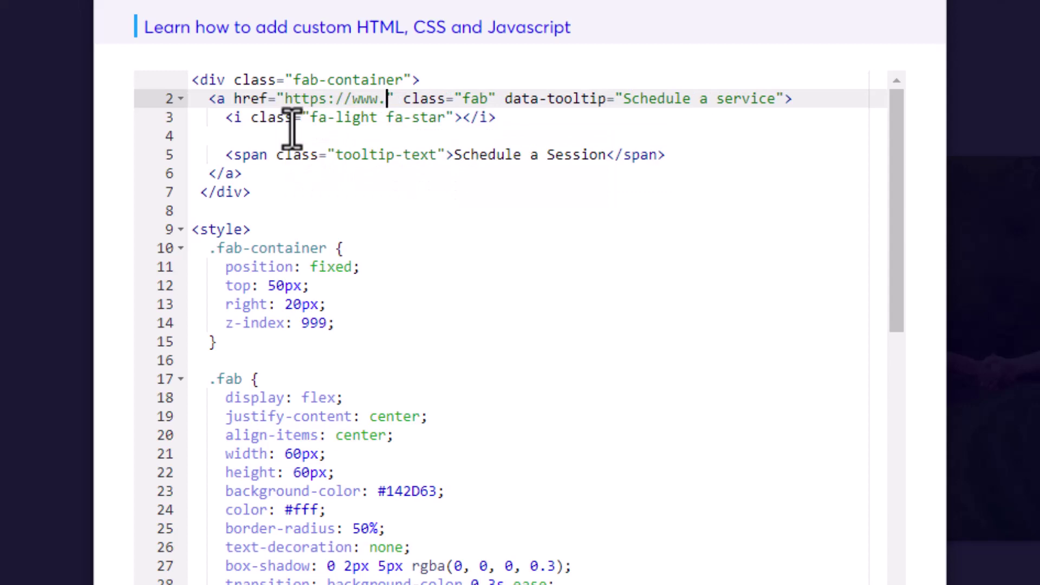
pyautogui.write('zero2incoje')
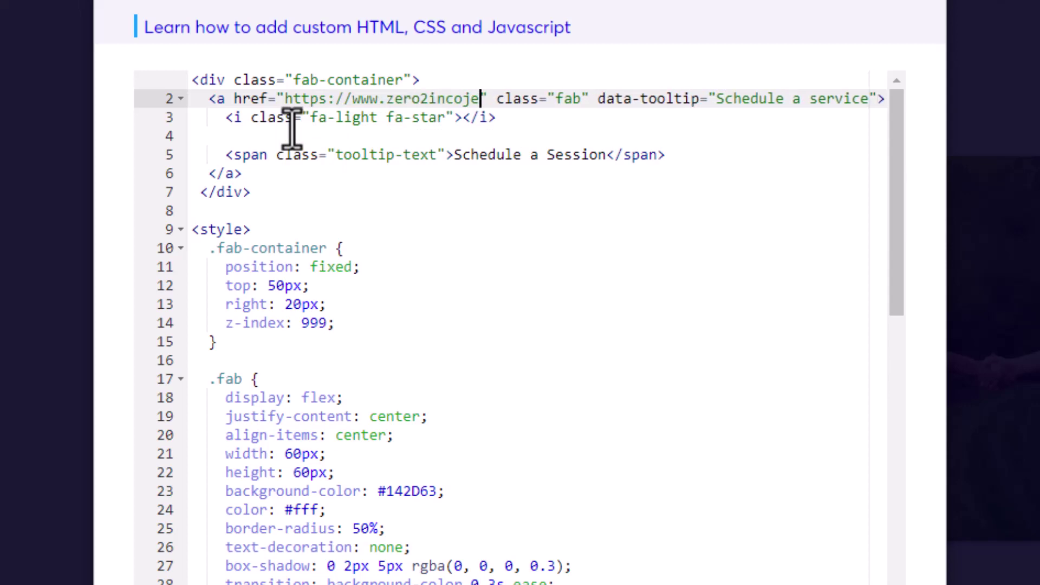
pyautogui.press('BackSpace')
pyautogui.press('BackSpace')
pyautogui.write('me.com')
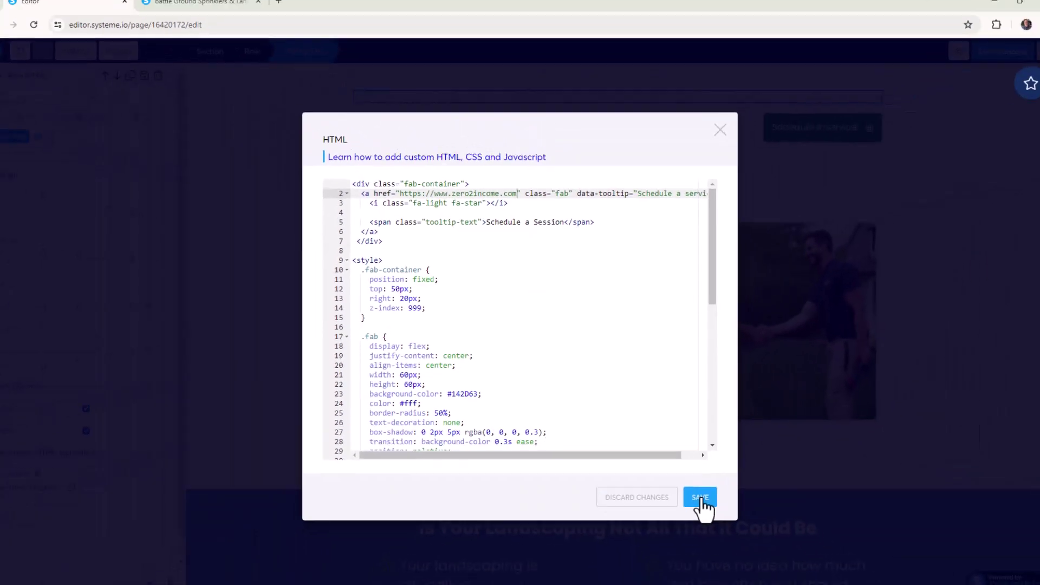
pyautogui.click(863, 582)
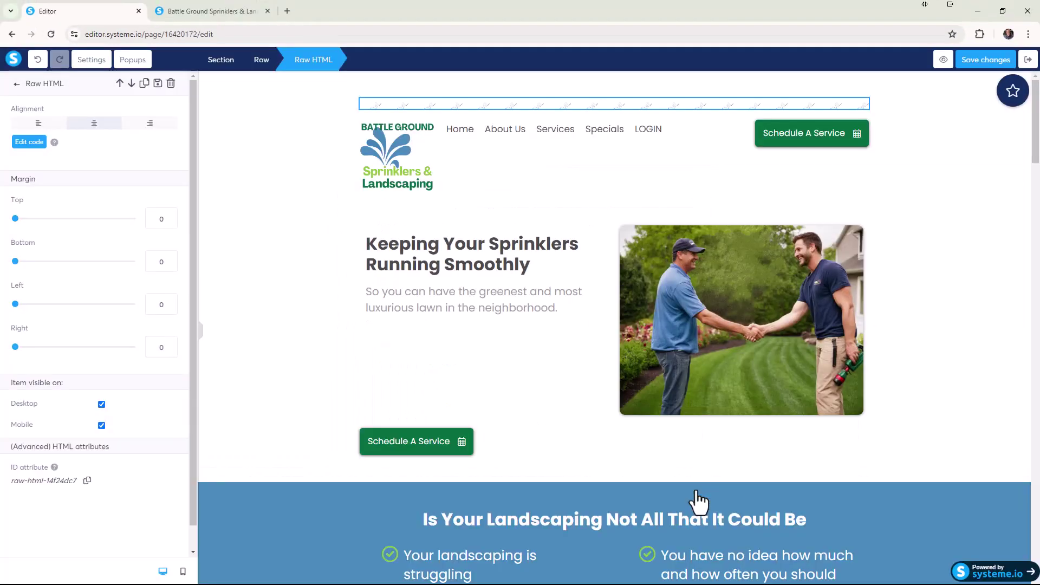
# Step: Save the page, preview it, and check that the star button opens zero2income.com
pyautogui.click(978, 61)
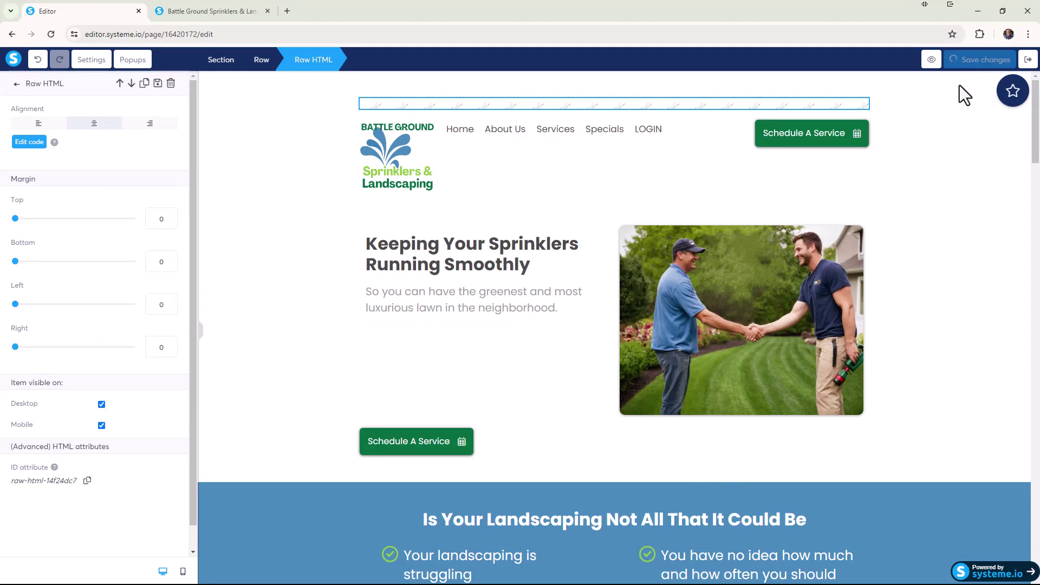
pyautogui.click(931, 60)
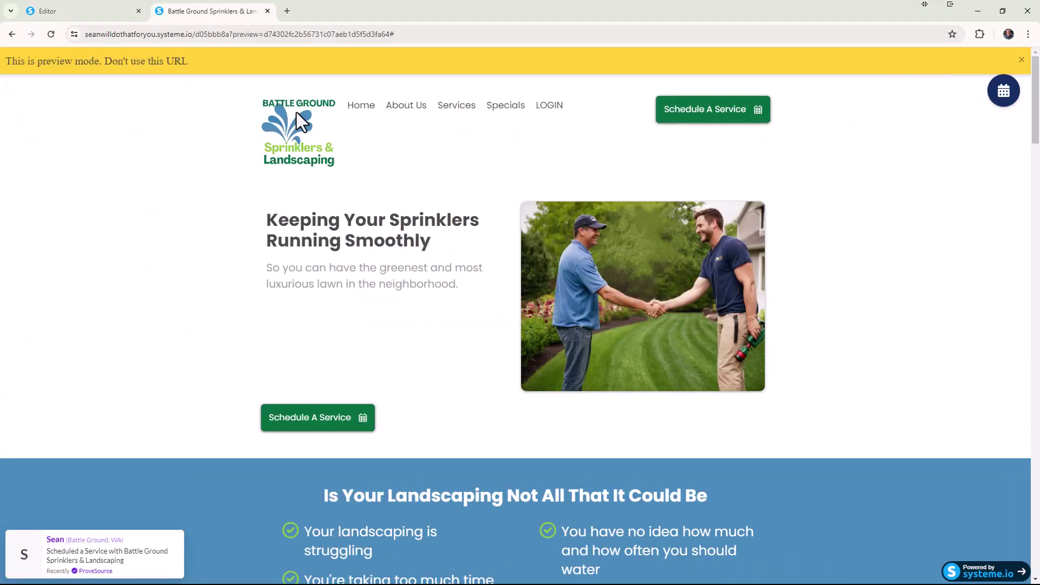
pyautogui.click(1023, 61)
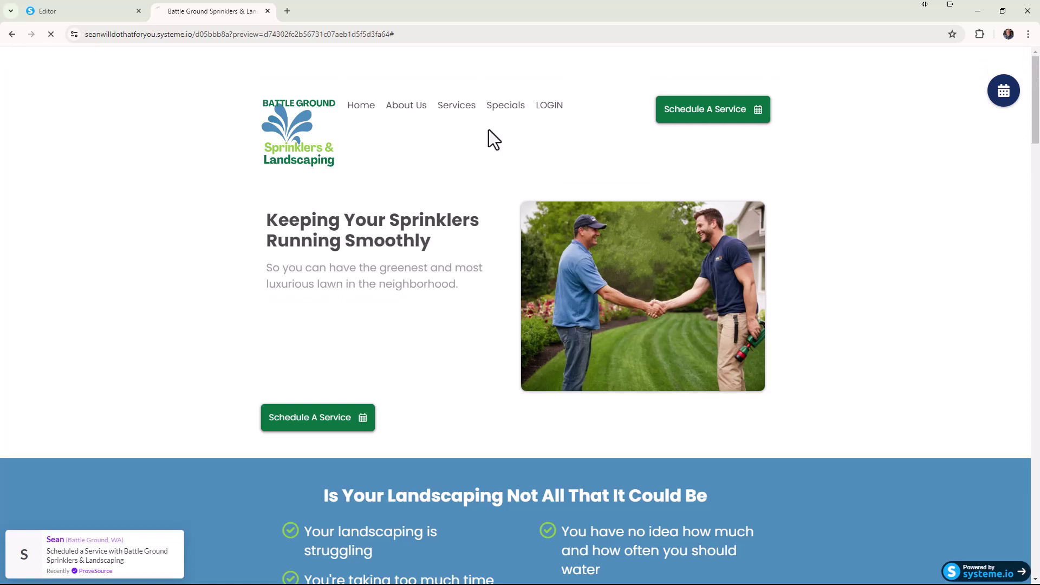
pyautogui.click(1008, 99)
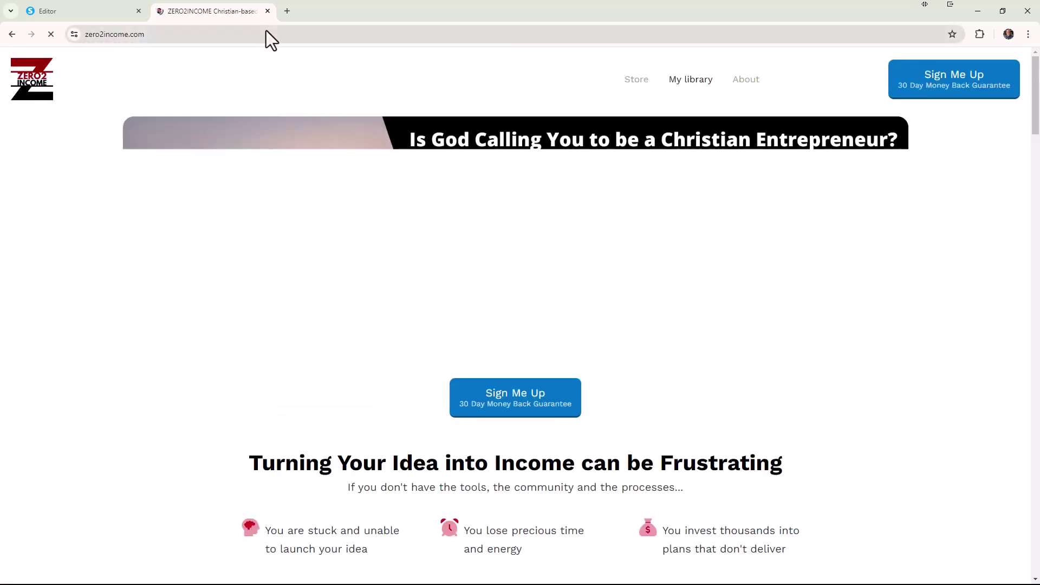
# Step: Back in the editor, view the star button in the mobile layout, then return to desktop
pyautogui.click(86, 11)
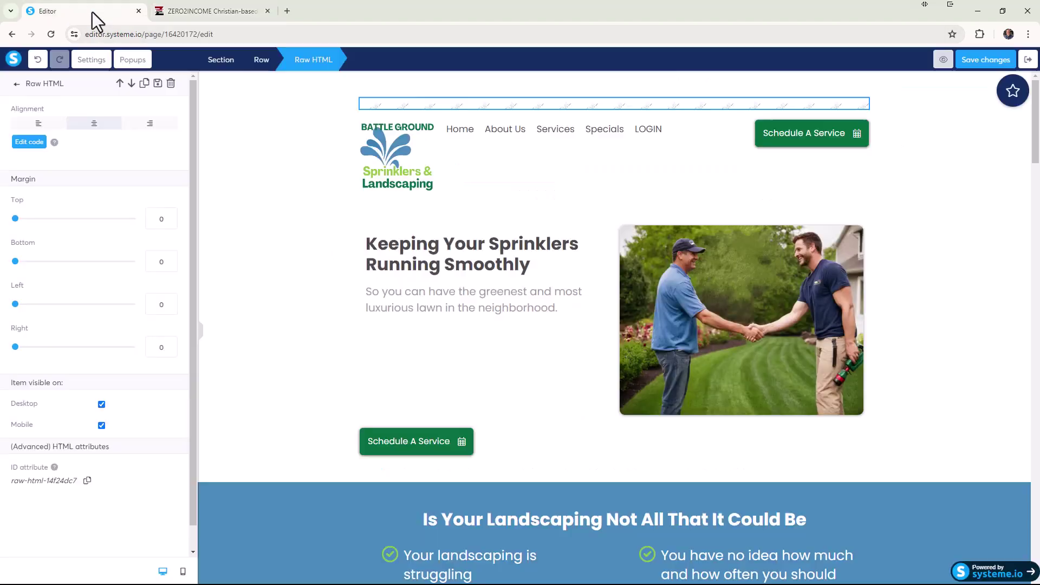
pyautogui.click(163, 572)
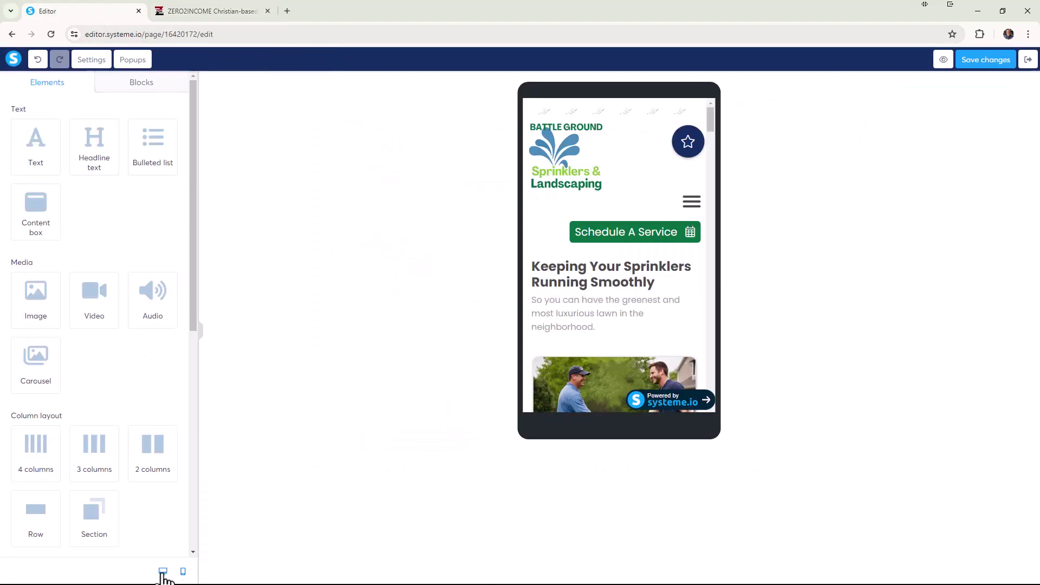
pyautogui.click(163, 572)
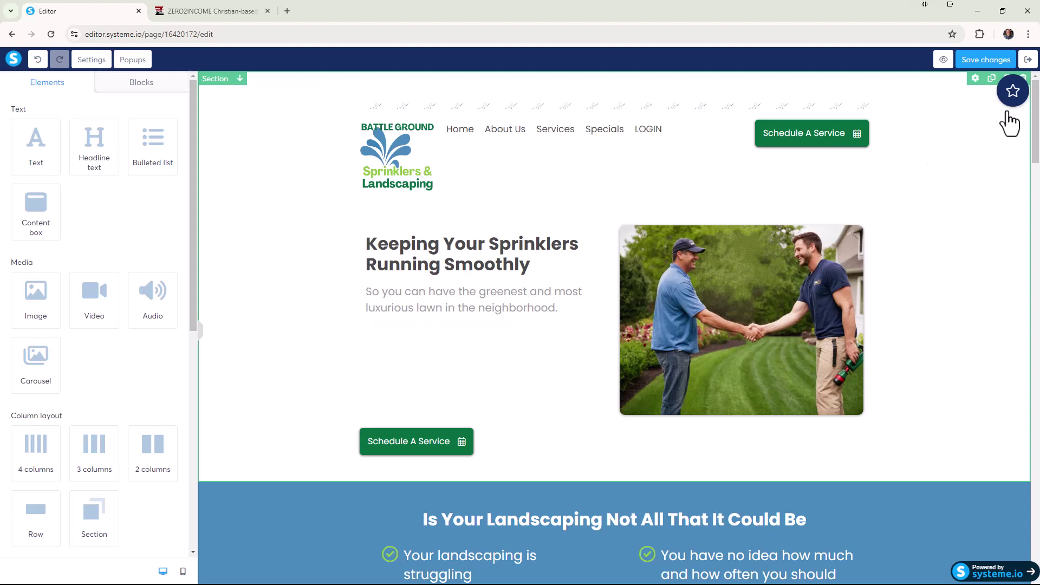